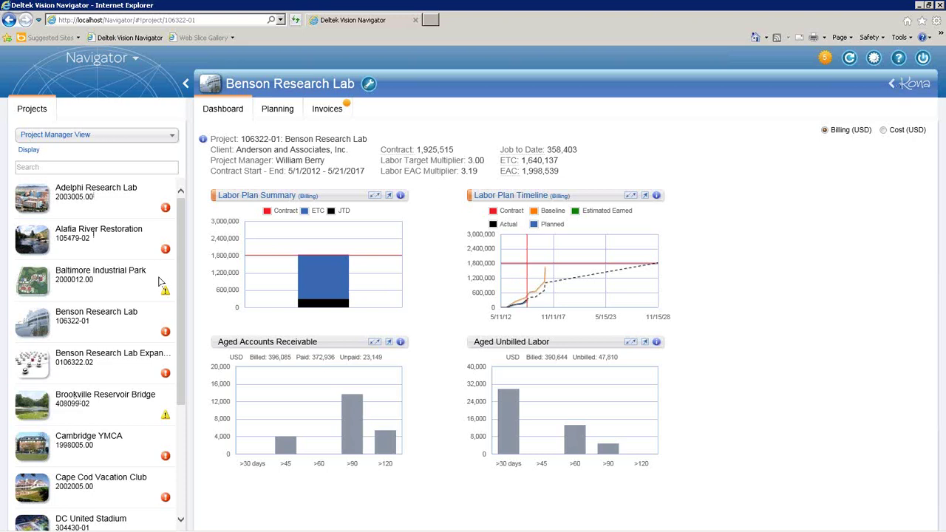
Load the Baltimore Industrial Park dashboard, showing contract 1,112,294 and job-to-date 635,692.
left_click_drag(183, 303, 183, 349)
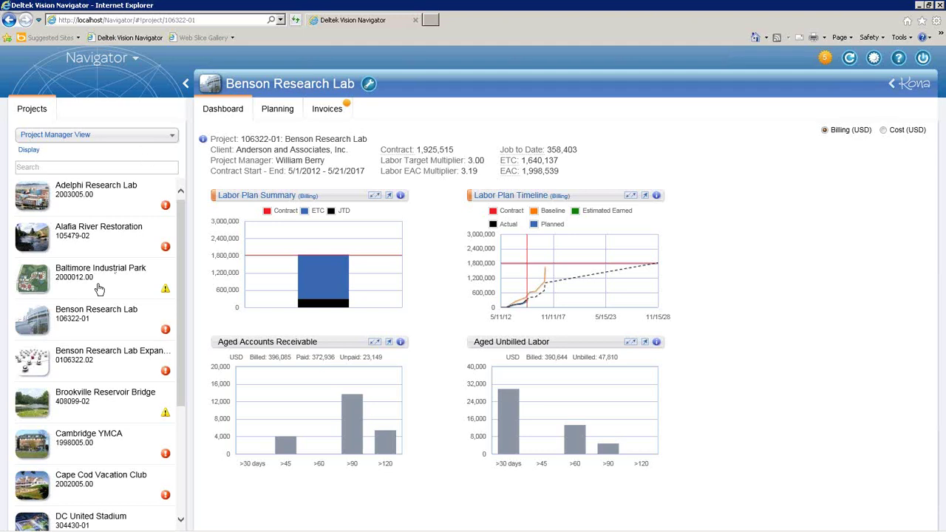
left_click(76, 279)
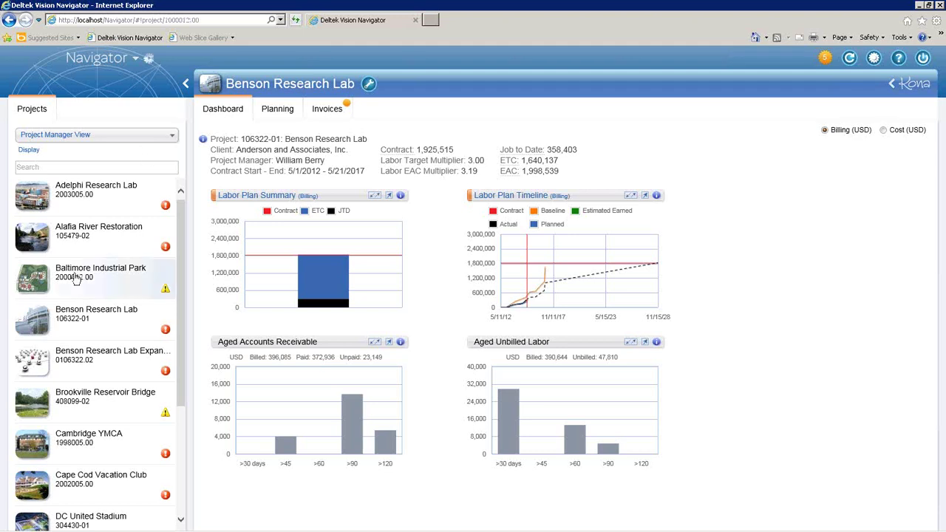
left_click(76, 280)
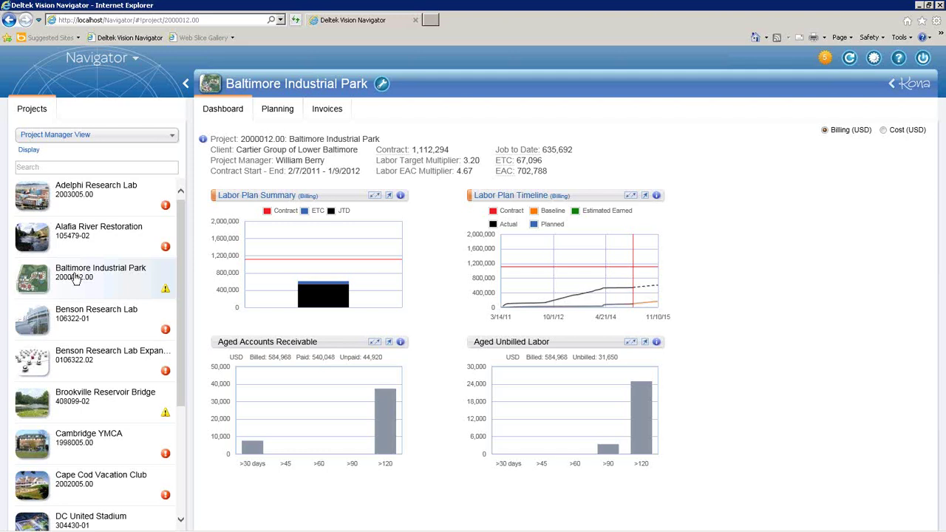
Return to the Benson Research Lab dashboard, read its alert details, and hide the projects list.
left_click(77, 322)
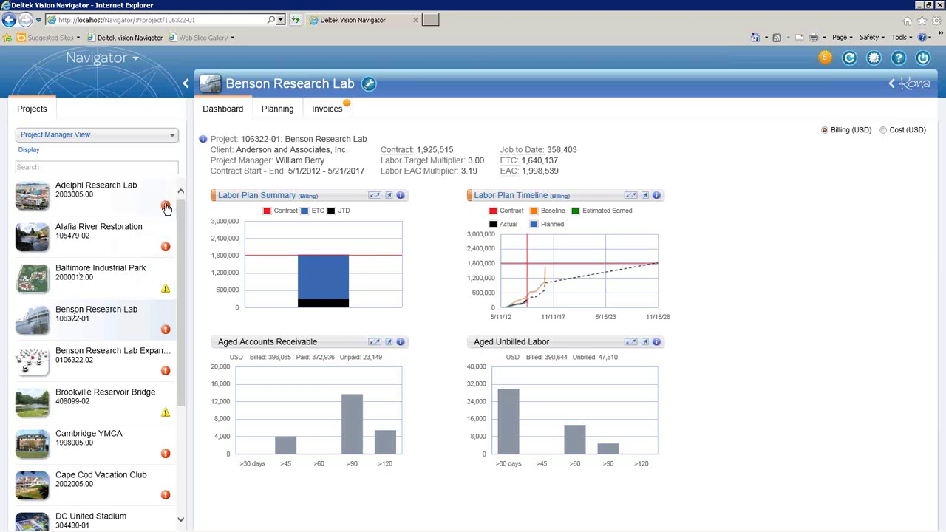
mouse_move(167, 209)
mouse_move(167, 290)
mouse_move(167, 251)
left_click(186, 85)
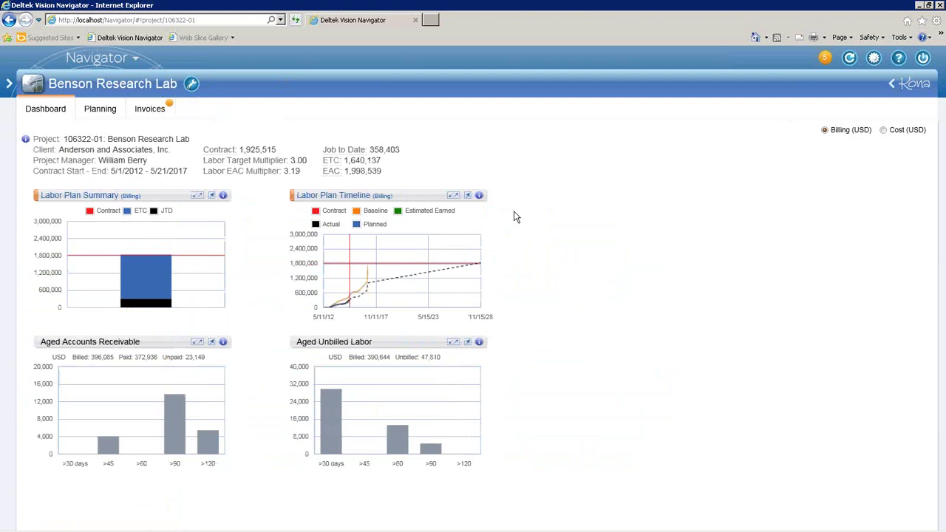
Pick Labor Plan Summary as the dashpart for the Labor Plan Summary position.
left_click(203, 198)
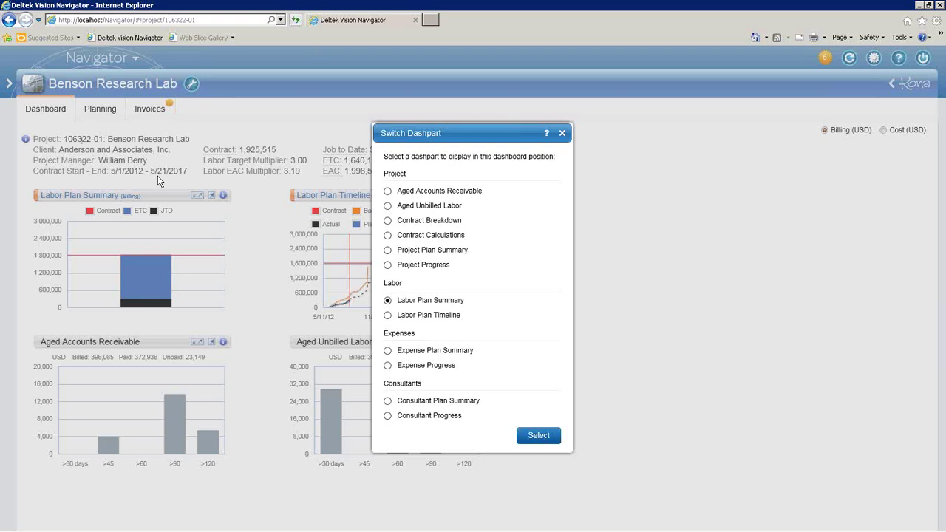
left_click(542, 437)
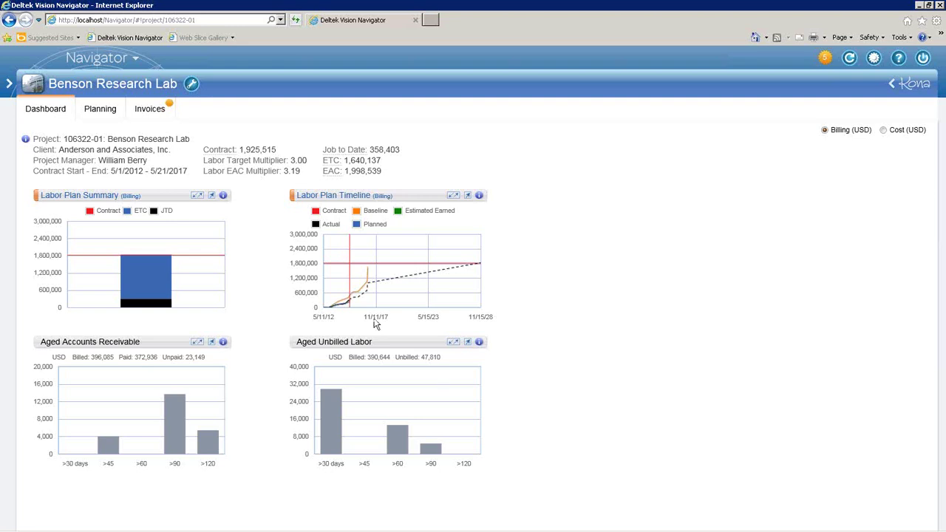
Check the chart bar values, then switch the dashboard to Cost (USD) figures.
mouse_move(154, 310)
mouse_move(153, 280)
mouse_move(126, 287)
mouse_move(125, 306)
left_click(883, 131)
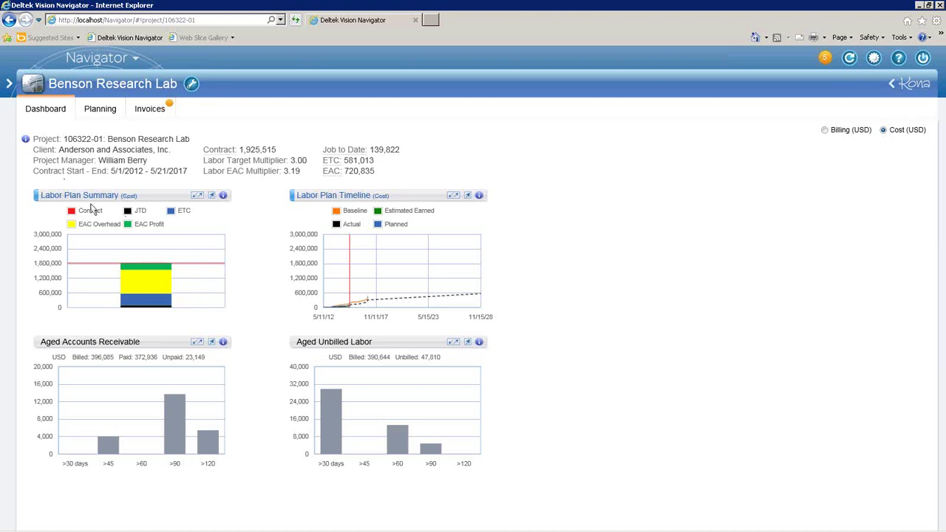
Restore the Projects list beside the cost-figure Benson Research Lab dashboard.
mouse_move(139, 270)
left_click(9, 86)
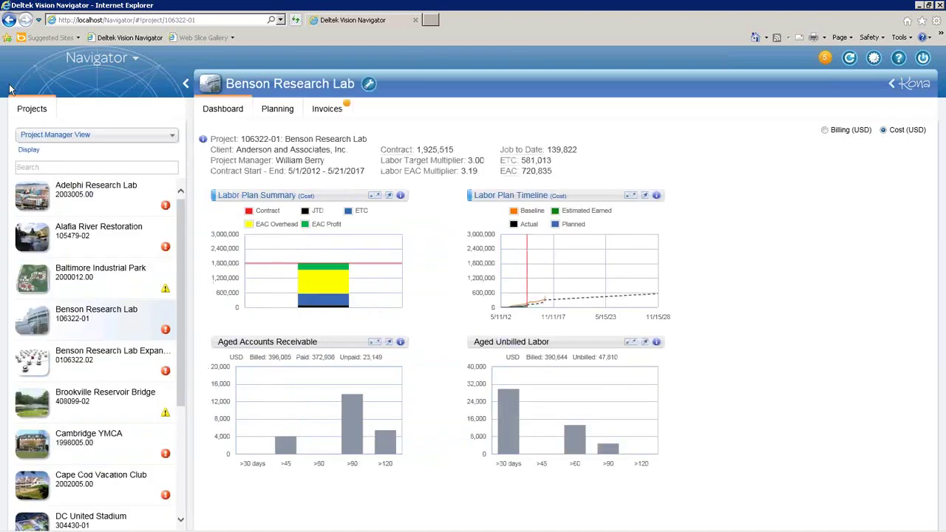
left_click(89, 274)
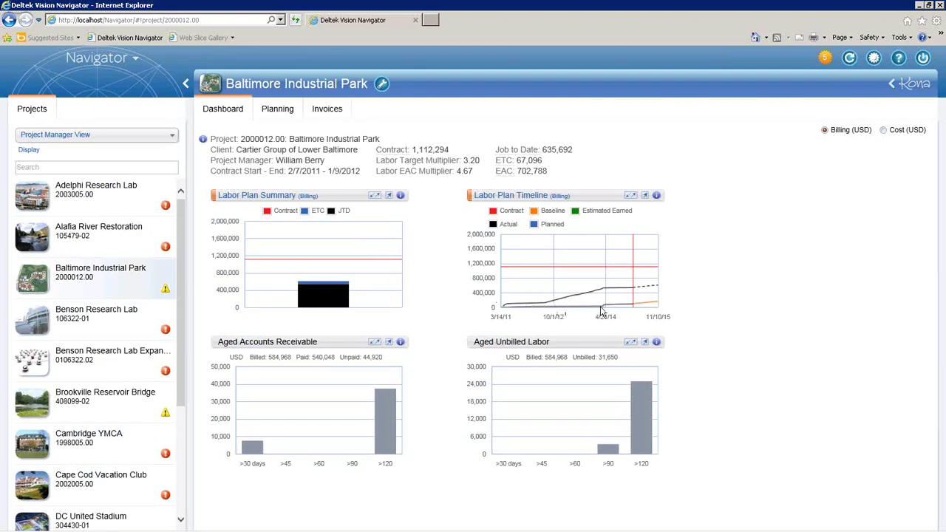
mouse_move(606, 310)
mouse_move(609, 294)
mouse_move(392, 423)
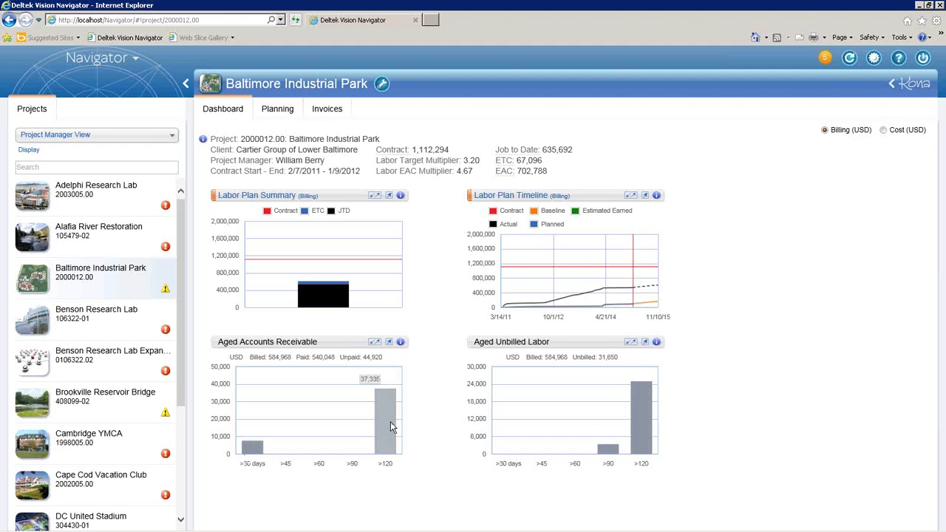
mouse_move(614, 454)
mouse_move(643, 427)
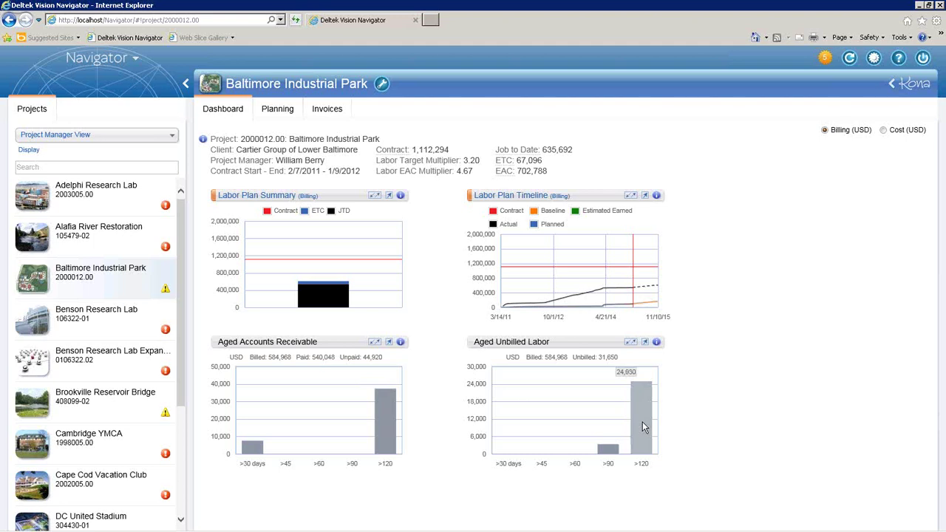
Show Benson Research Lab Expansion's Planning labor plan: contract 72,000, ETC 53,484, EAC 56,692.
left_click(278, 111)
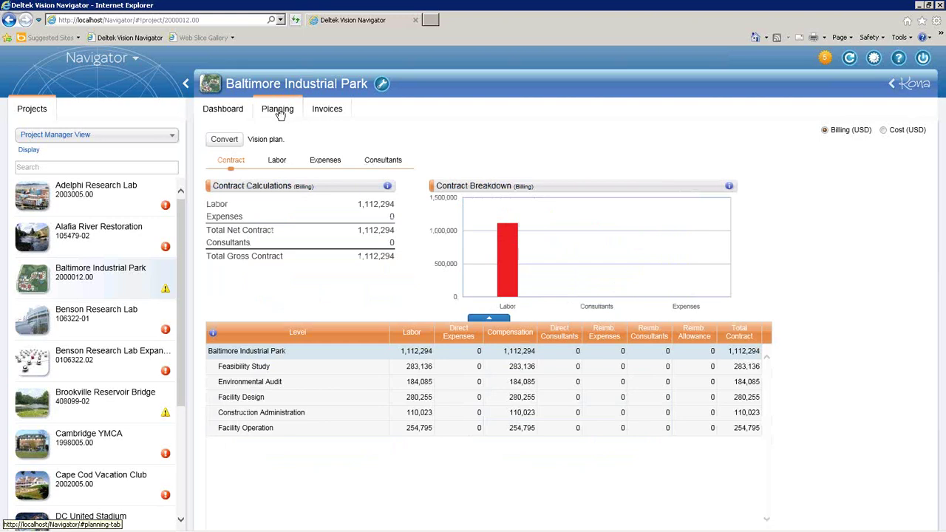
left_click(76, 365)
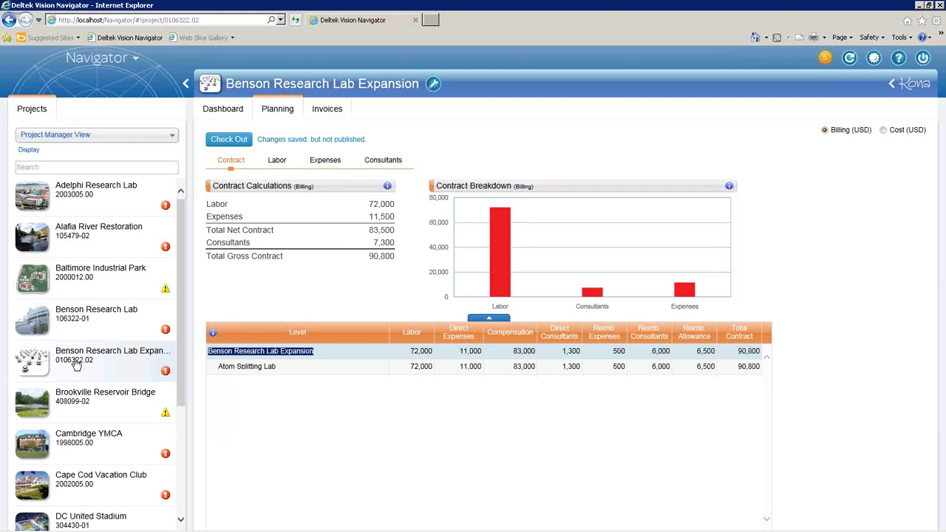
left_click(277, 161)
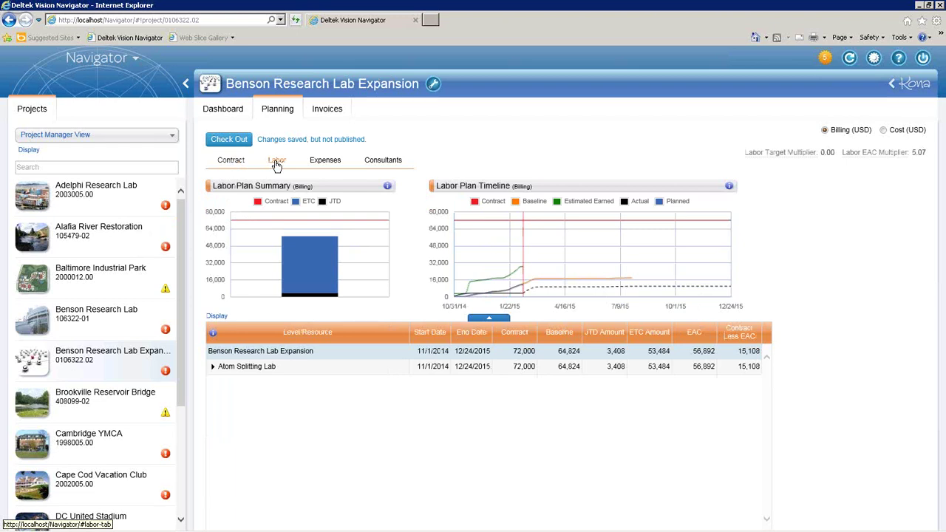
Show the Expenses plan: contract 11,800, planned 15,350, ETC 14,604.
left_click(329, 162)
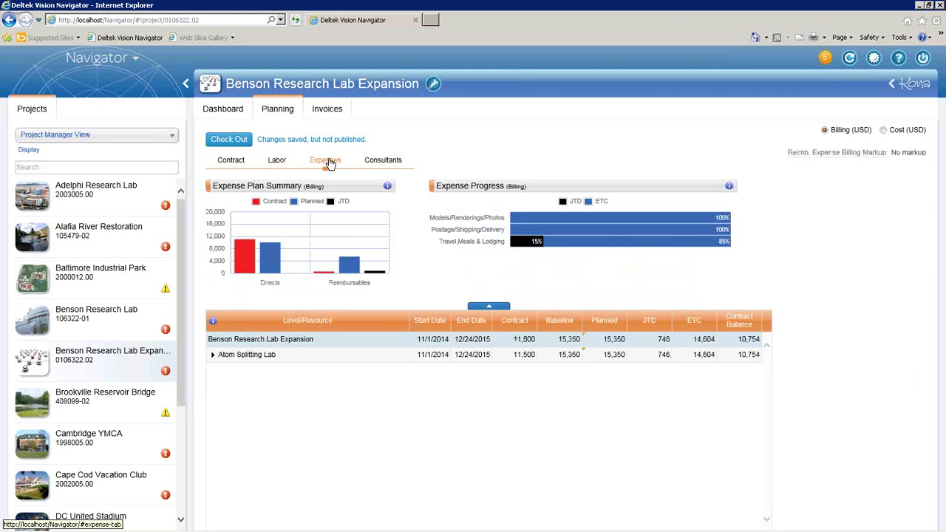
Check the expense chart bars, switch to Cost (USD), and open the Consultants plan.
mouse_move(246, 260)
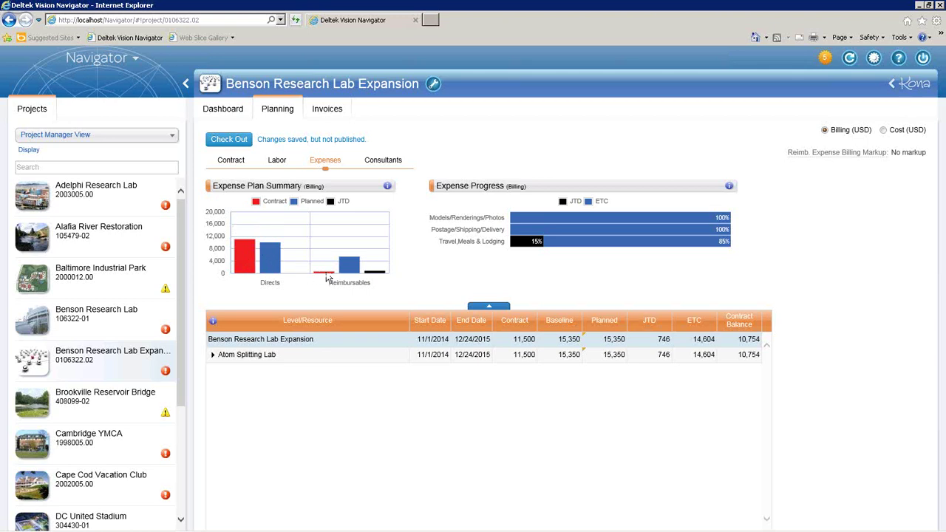
mouse_move(328, 278)
mouse_move(379, 278)
mouse_move(352, 264)
mouse_move(528, 242)
left_click(884, 131)
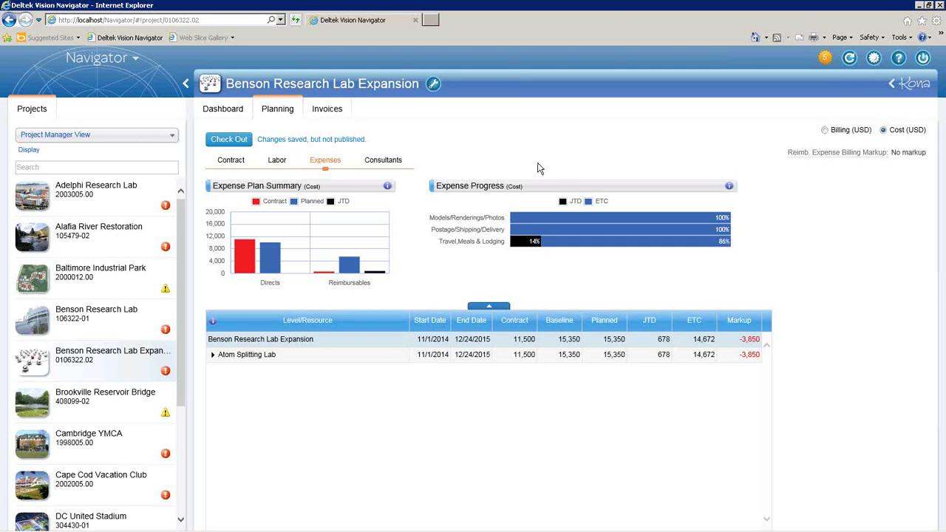
left_click(384, 164)
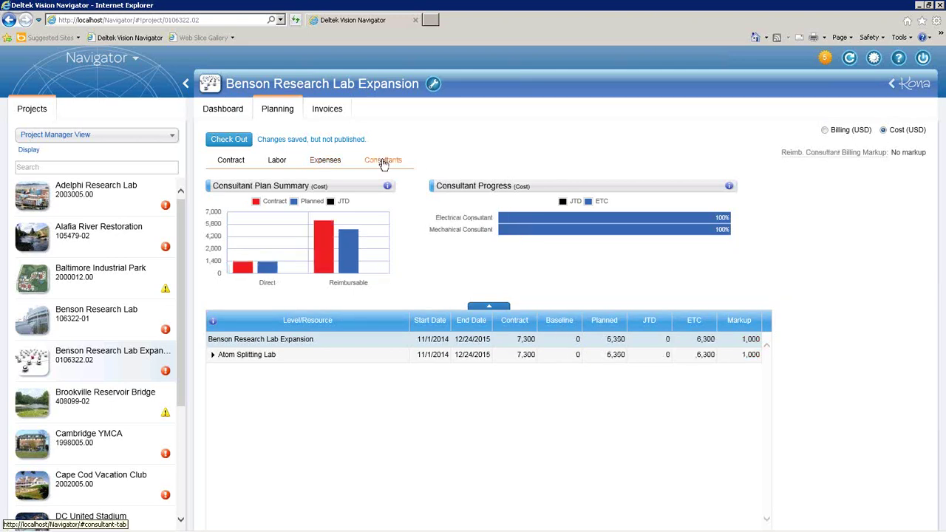
Show the consultant plan in Billing (USD), then return to the Labor plan.
left_click(825, 131)
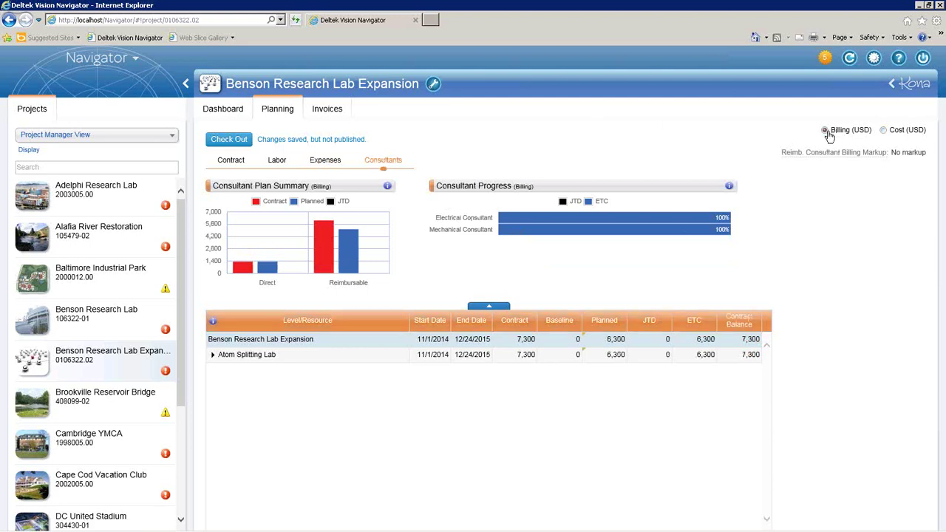
left_click(278, 163)
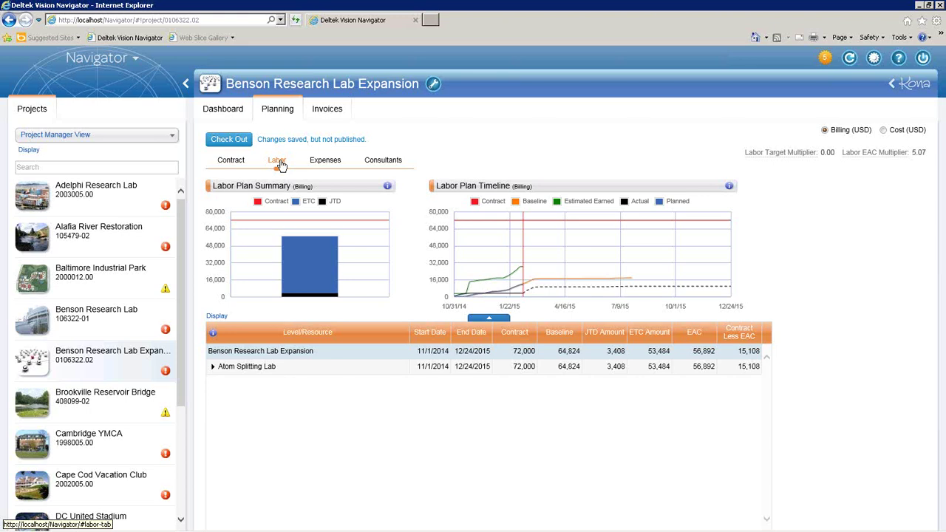
Check out the labor plan and show Atom Splitting Lab's resources with weekly hours.
left_click(244, 144)
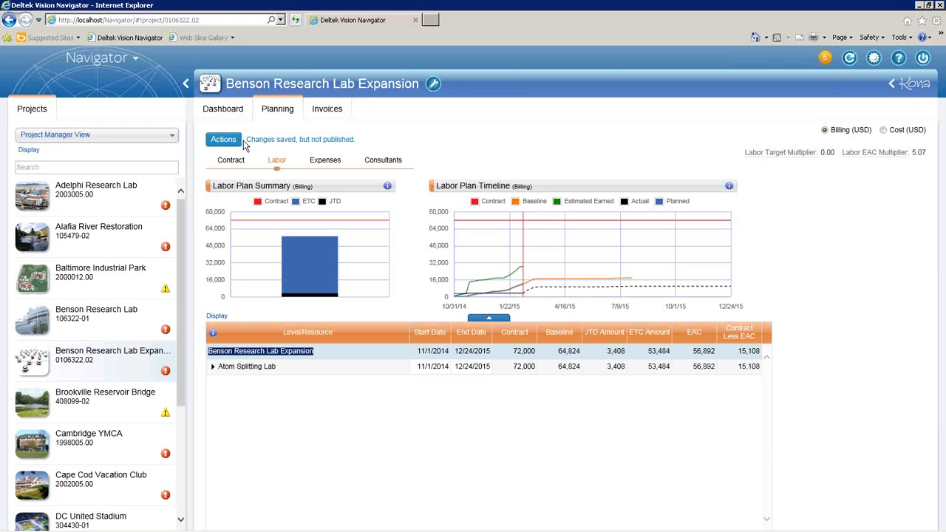
left_click(212, 369)
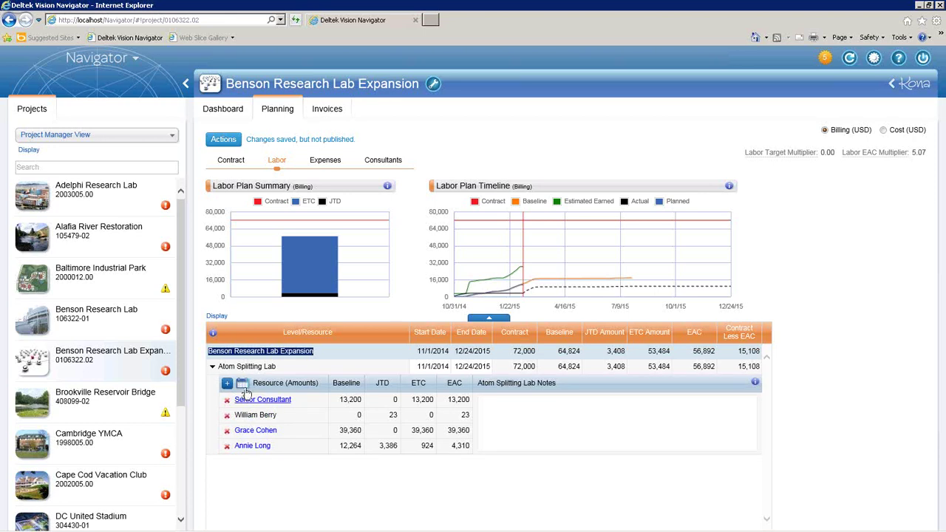
left_click(244, 386)
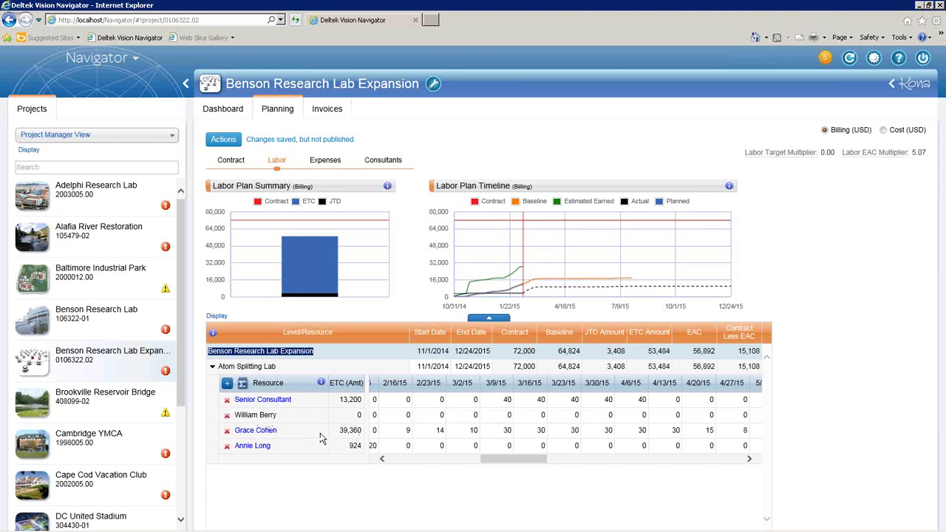
Plan 40 hours for the employee in the 4/6/15 week.
left_click(642, 416)
type("40")
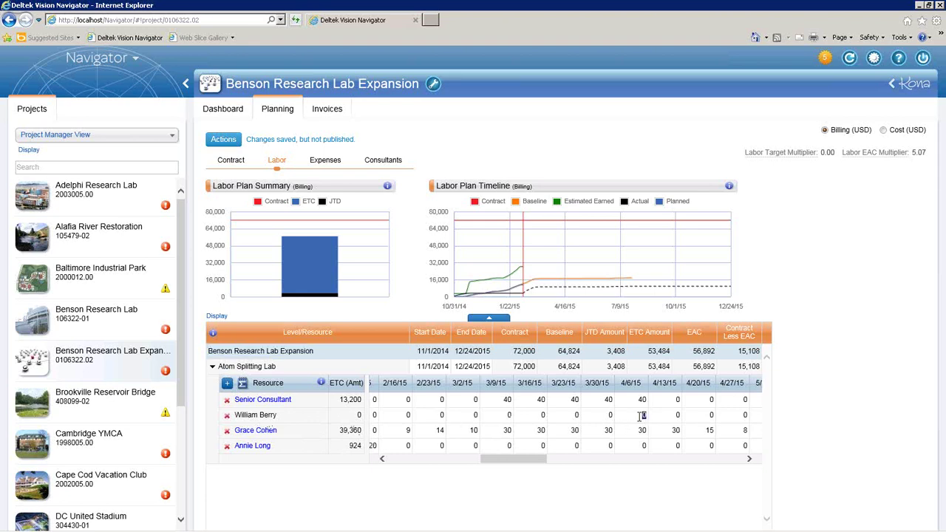
key("Return")
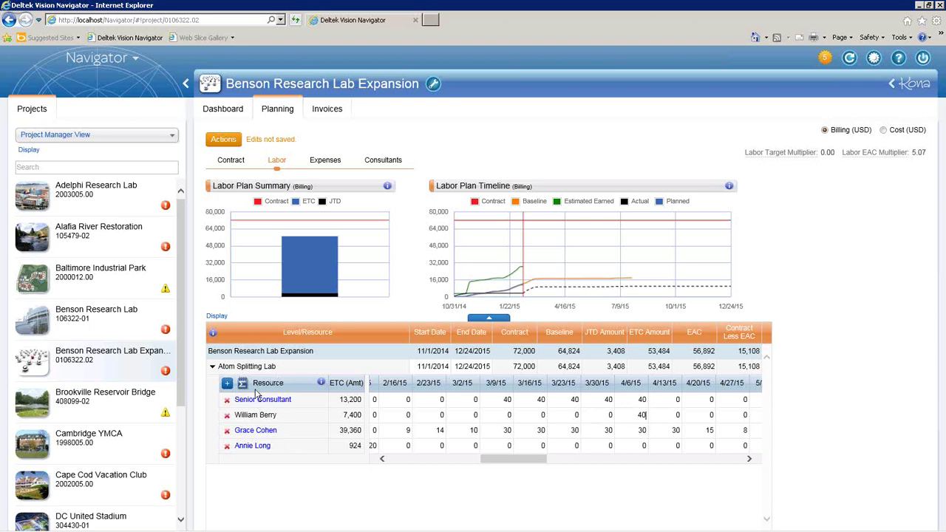
Clear Senior Consultant's planned hours and bring up the Add Resources list.
left_click(226, 400)
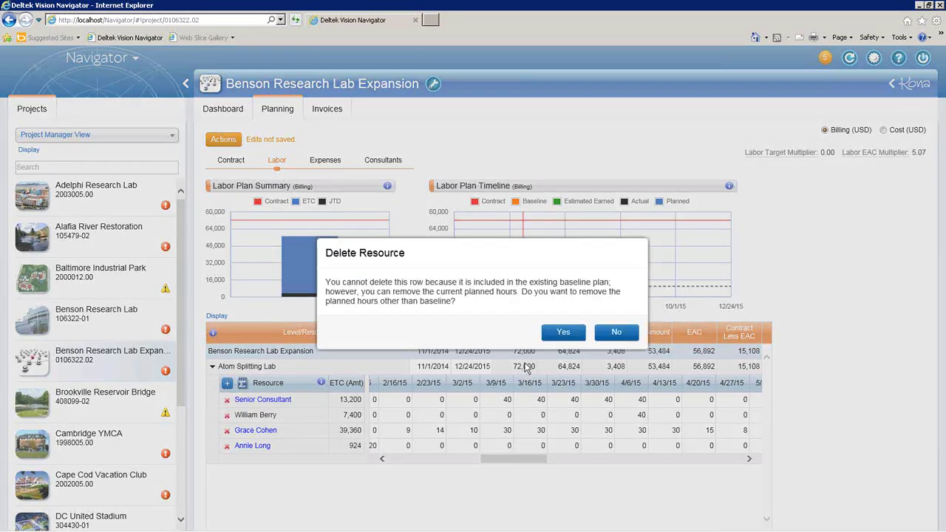
left_click(562, 333)
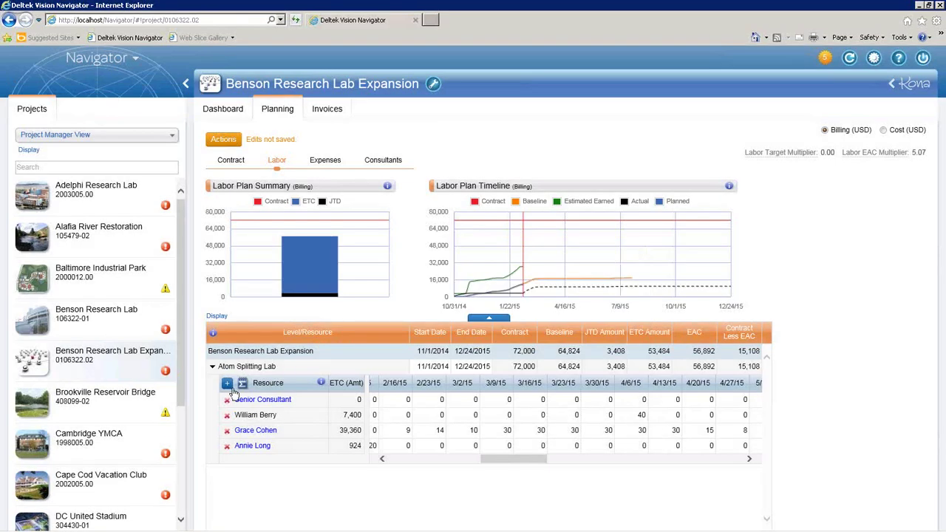
left_click(227, 384)
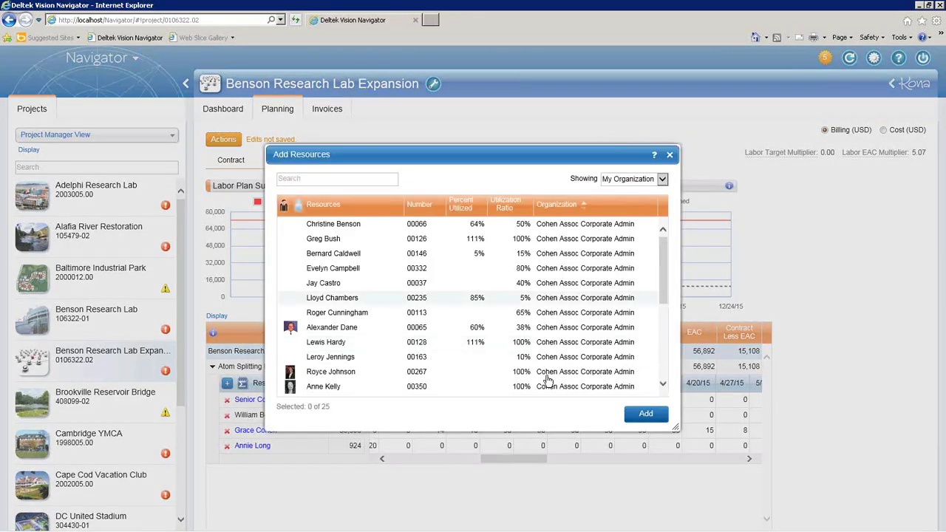
Show resources from All Organizations and add the Draftsperson role to Atom Splitting Lab's plan.
left_click(663, 180)
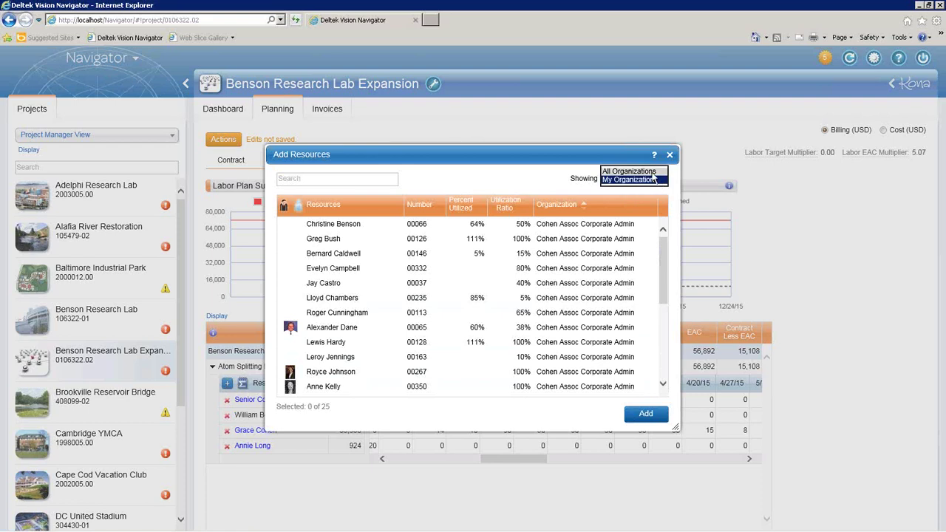
left_click(652, 172)
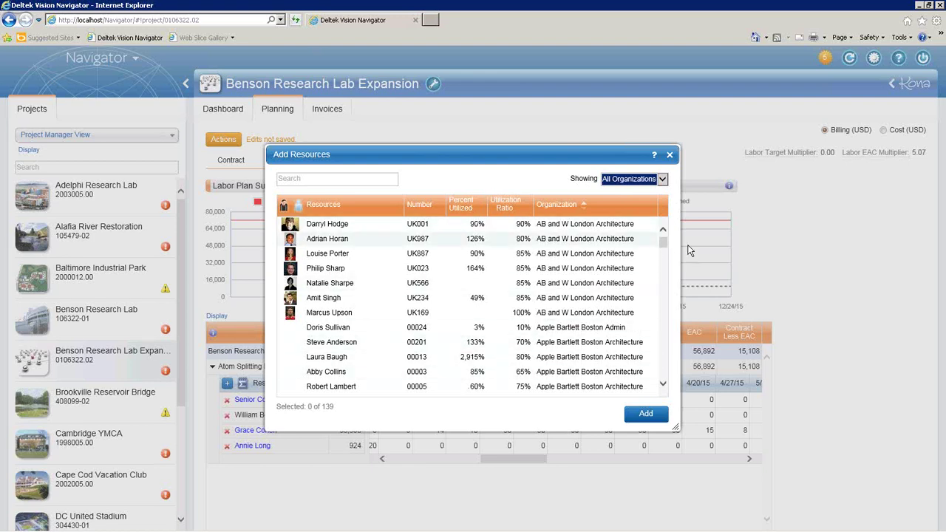
left_click_drag(666, 243, 665, 371)
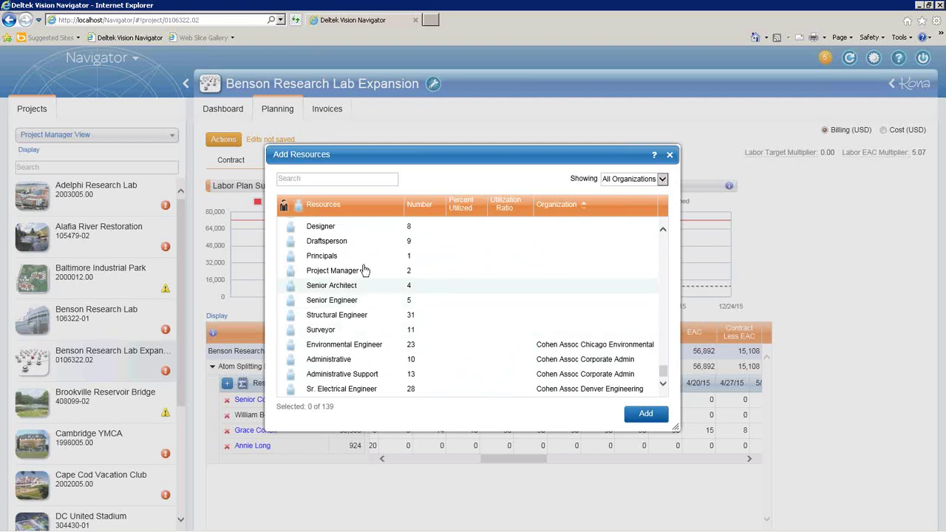
double_click(336, 241)
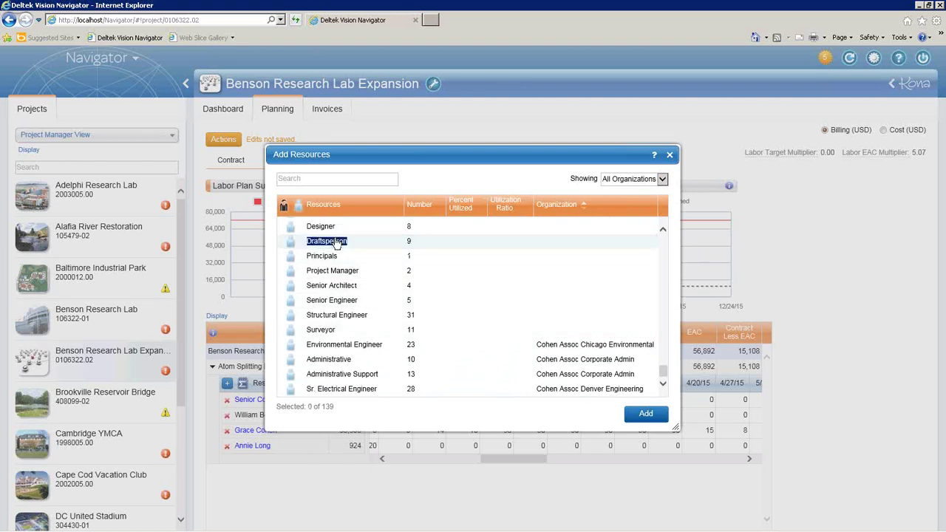
left_click(422, 244)
left_click(647, 415)
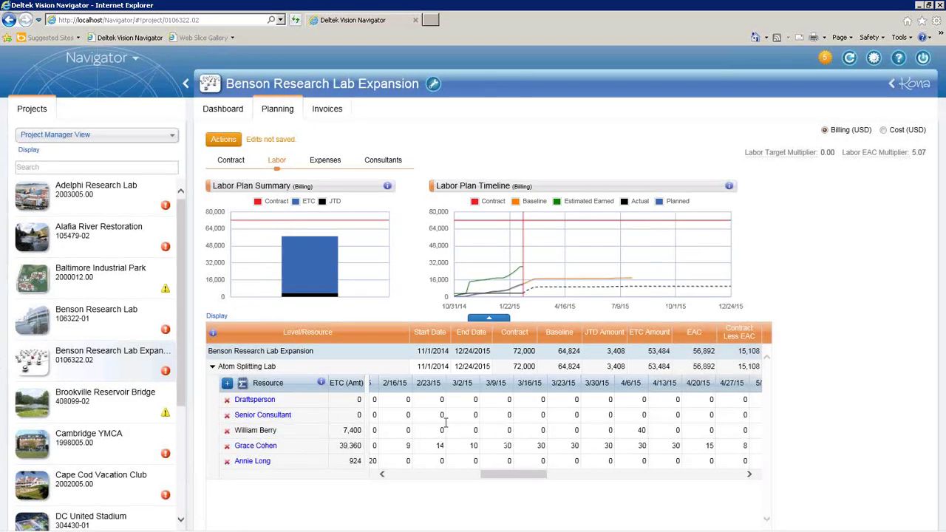
Plan 90 hours for Draftsperson in the 4/13/15 week and save the plan.
left_click(670, 402)
type("90")
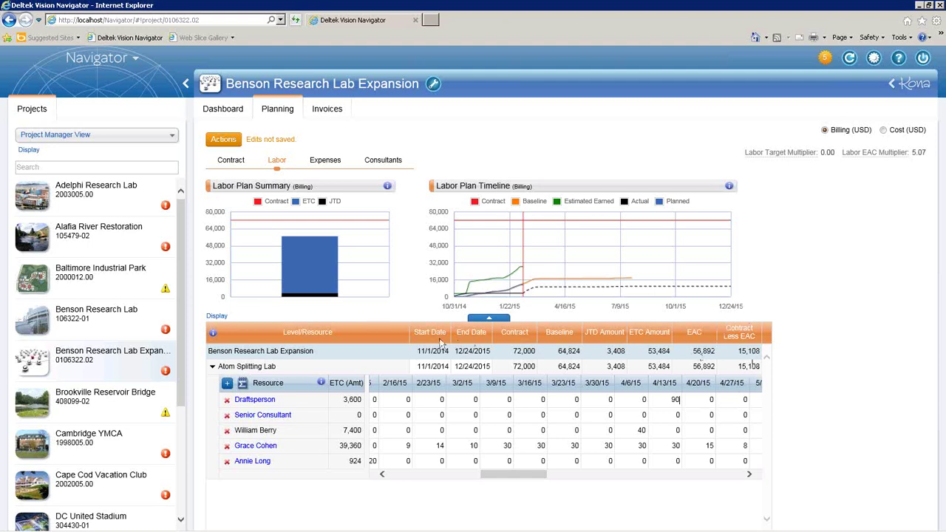
left_click(222, 142)
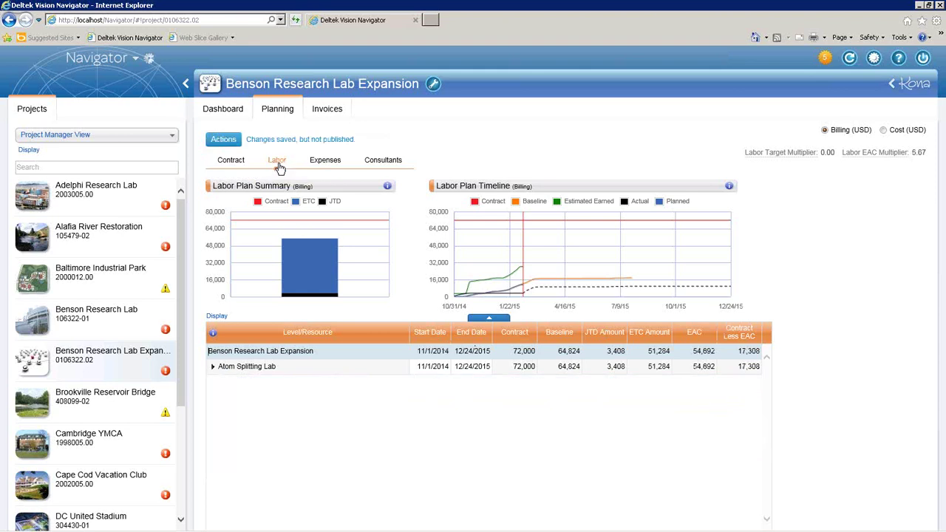
Collapse Atom Splitting Lab's resource grid to its summary row in the labor plan.
left_click(278, 164)
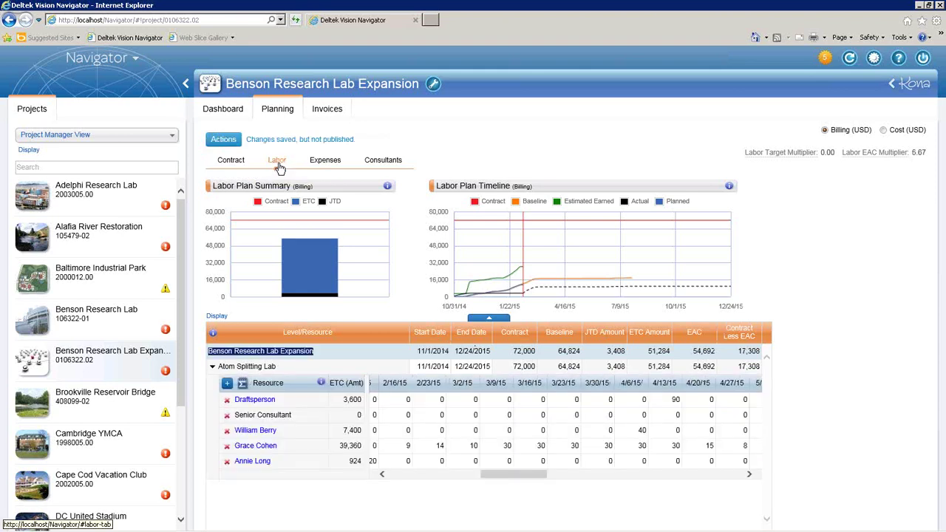
left_click(280, 168)
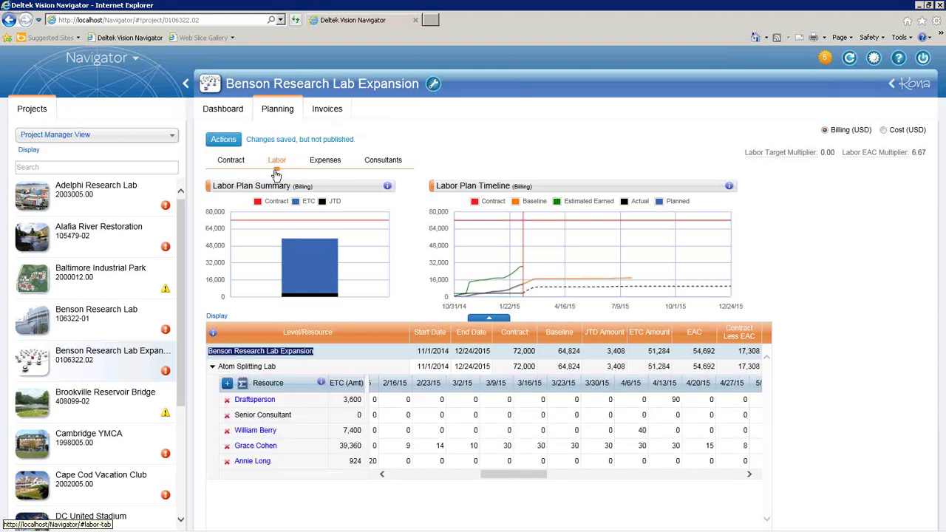
left_click(212, 367)
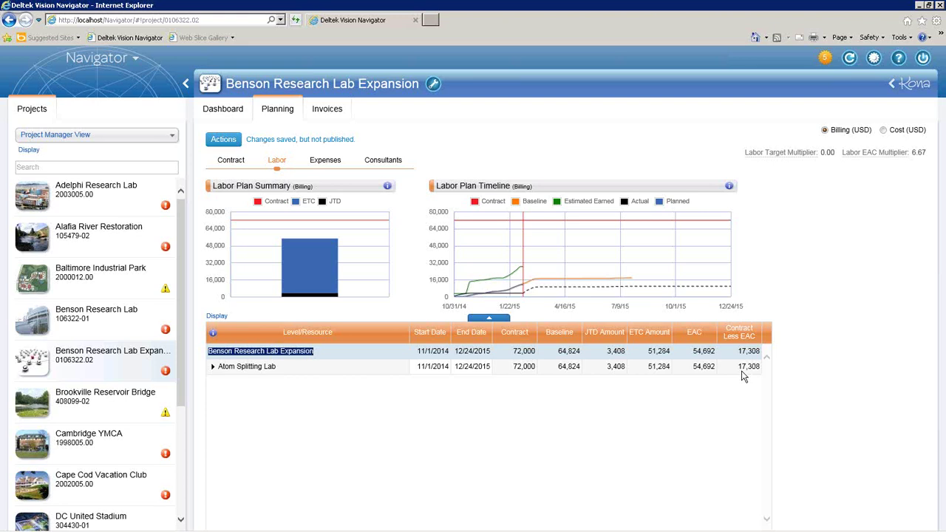
Show Benson Research Lab's invoices, including the 101,981.10 draft pending approval.
left_click(327, 110)
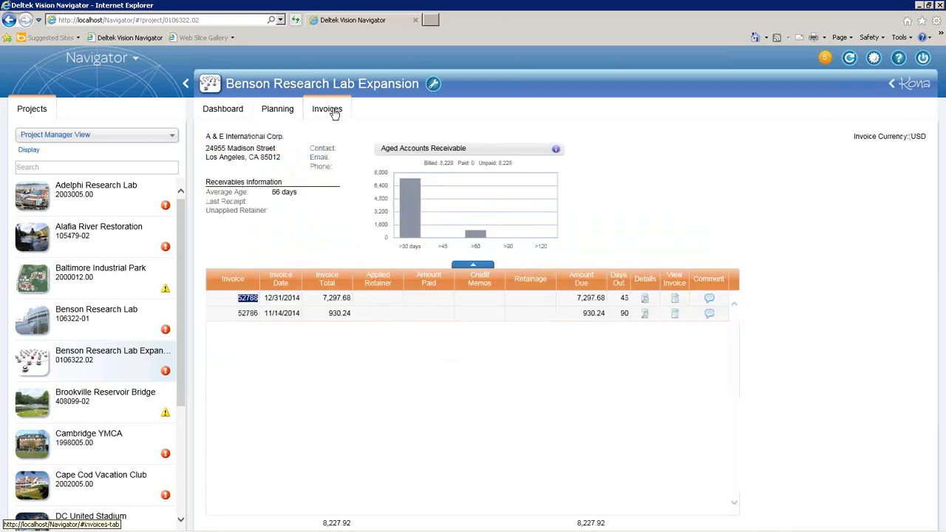
left_click(71, 317)
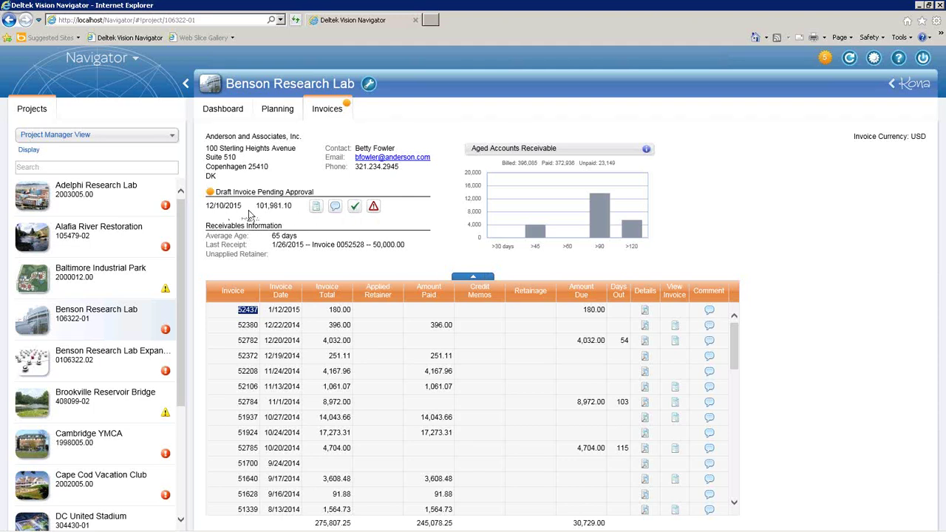
left_click(316, 208)
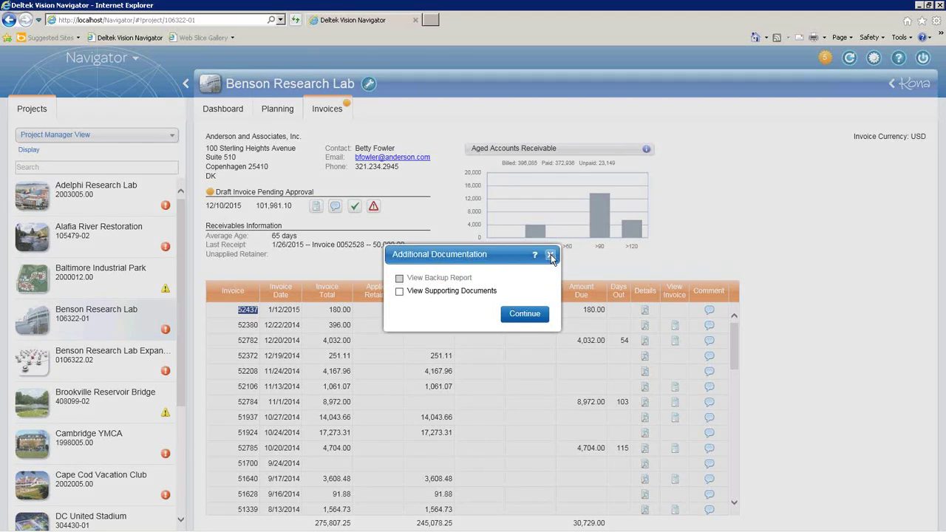
left_click(551, 256)
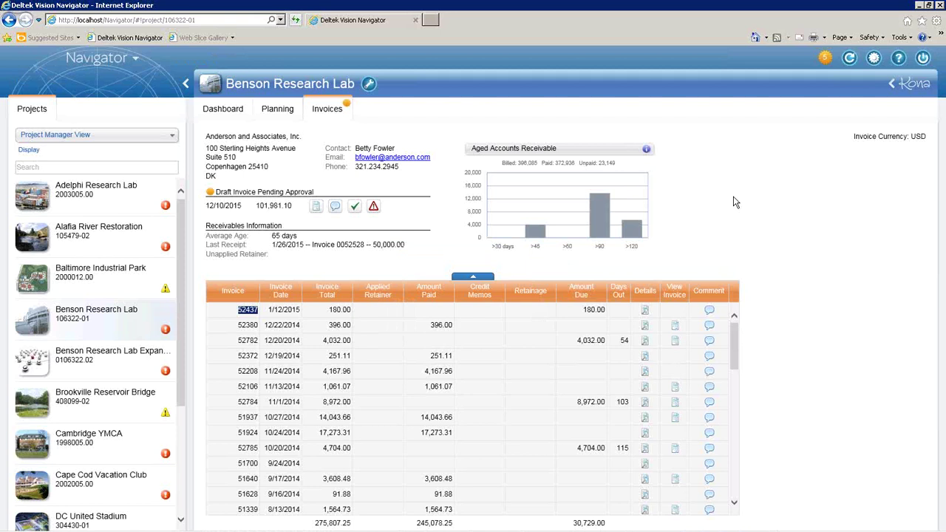
left_click(826, 59)
Open the Kona panel and the Benson Project Chat Room beside the invoices.
left_click(905, 87)
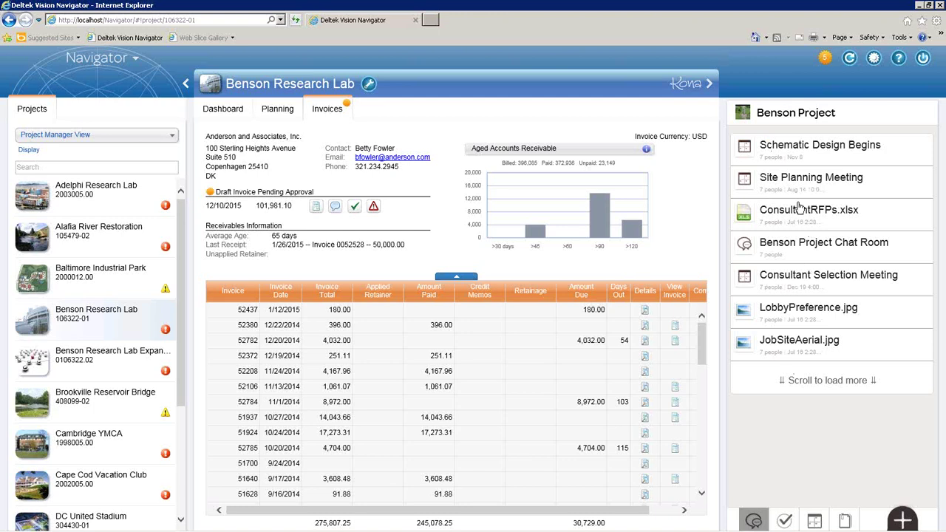
left_click(802, 246)
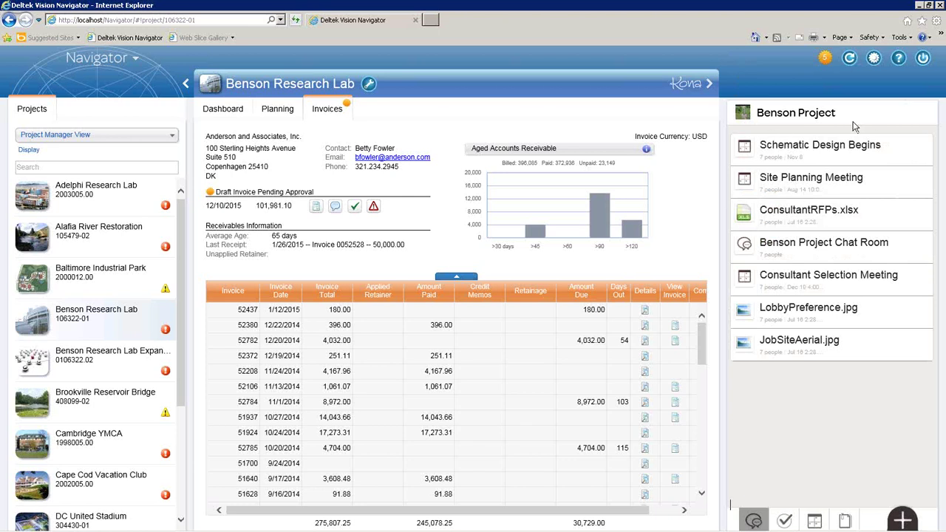
Browse the Benson Project's Kona tasks and calendar, ending on its attached files list.
left_click(785, 522)
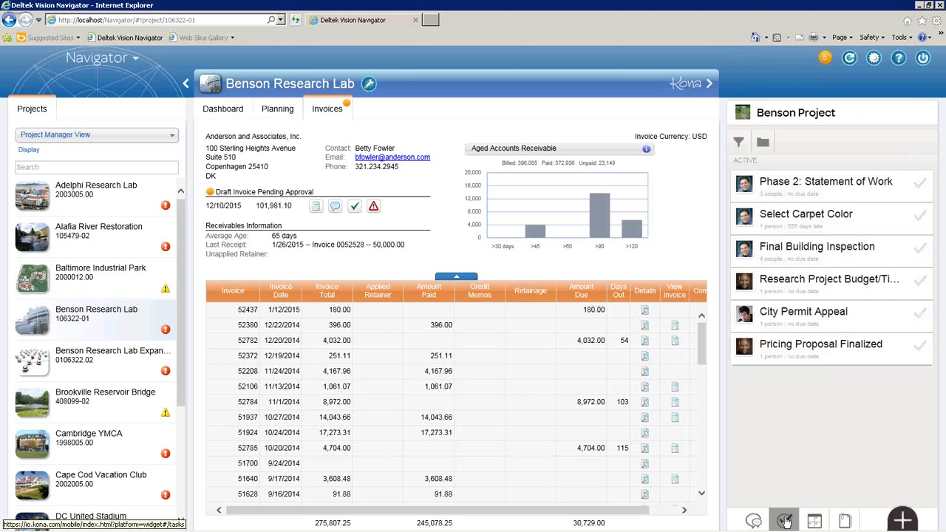
left_click(813, 522)
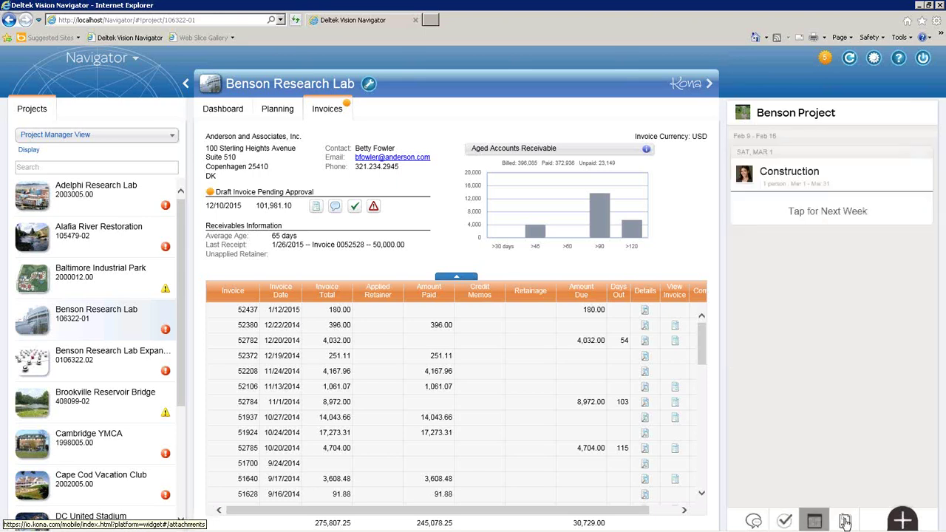
left_click(845, 522)
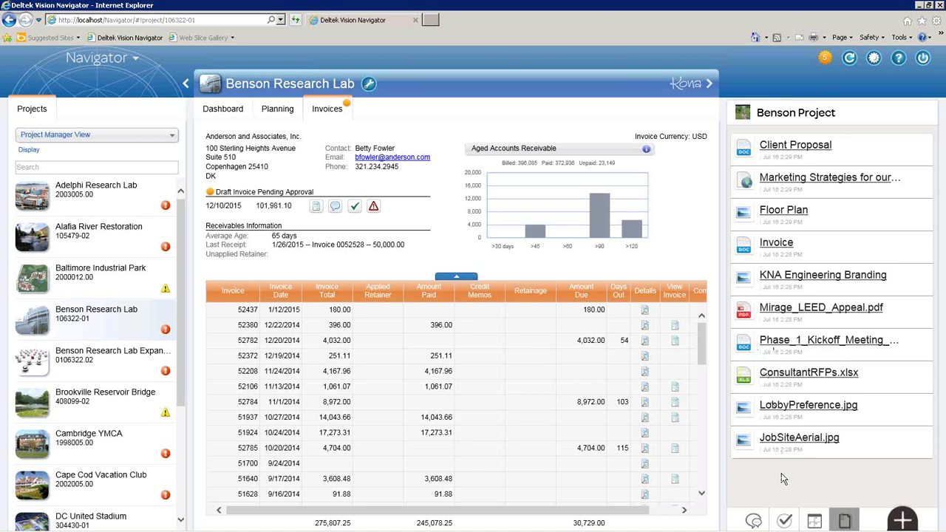
Switch to Benson Research Lab Expansion, close Kona, and show its labor plan.
left_click(85, 364)
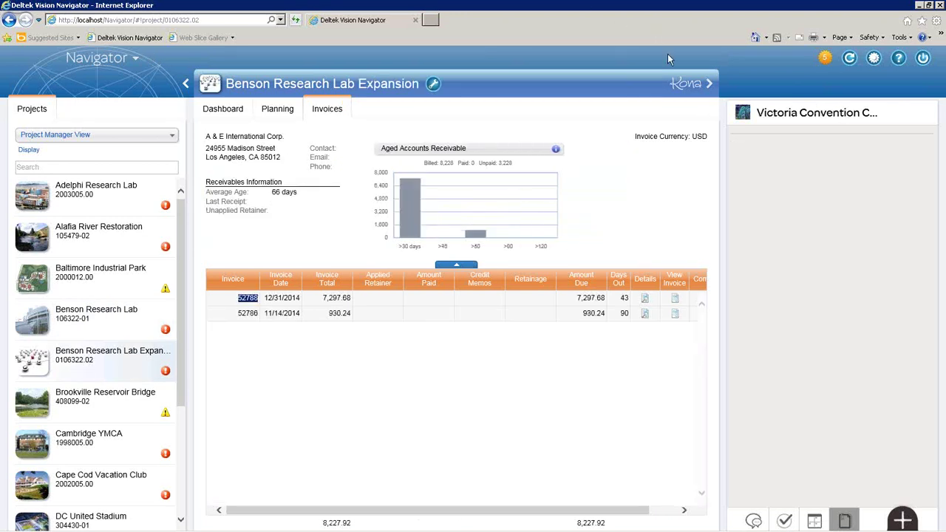
left_click(692, 85)
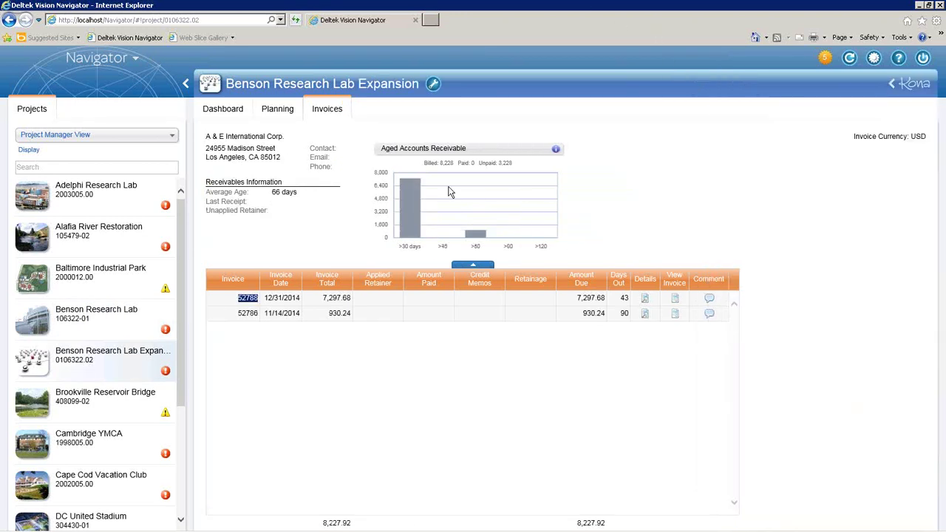
left_click(289, 119)
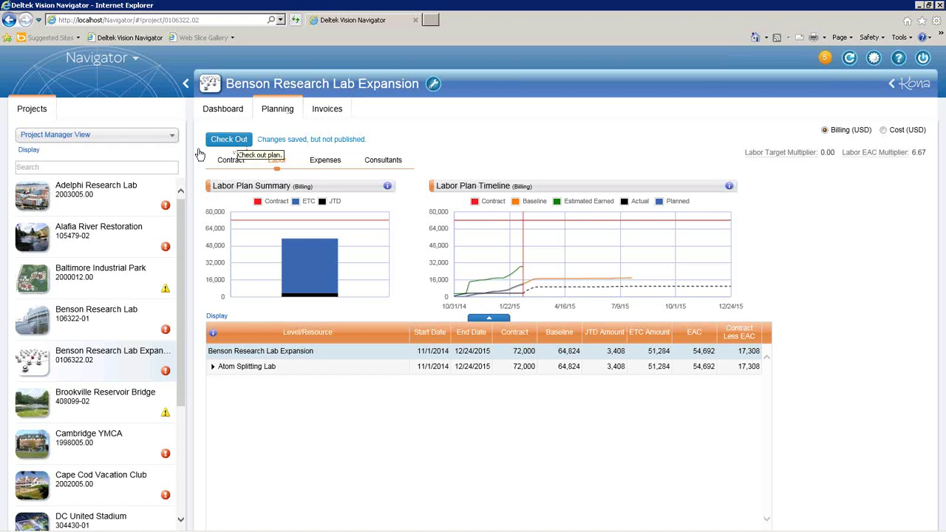
Return to Benson Research Lab Expansion and check out its plan for editing.
left_click(73, 323)
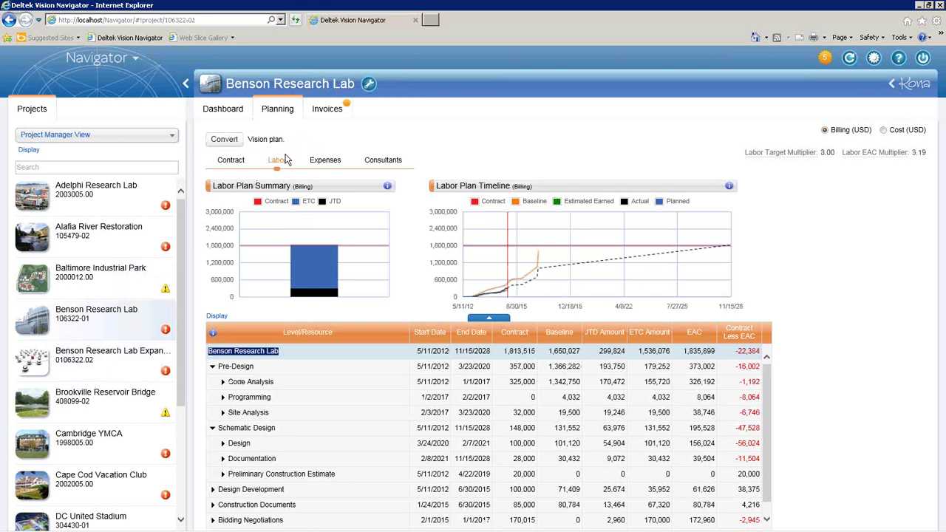
left_click(89, 359)
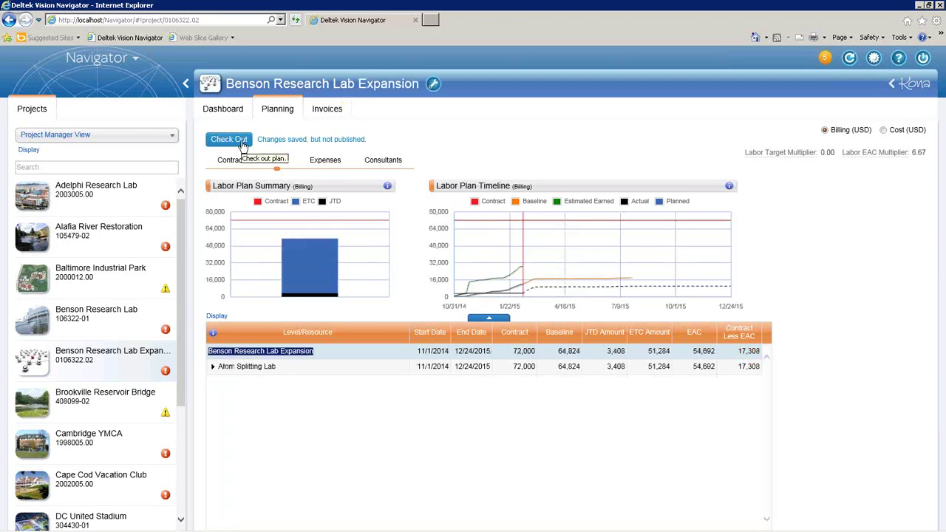
left_click(228, 139)
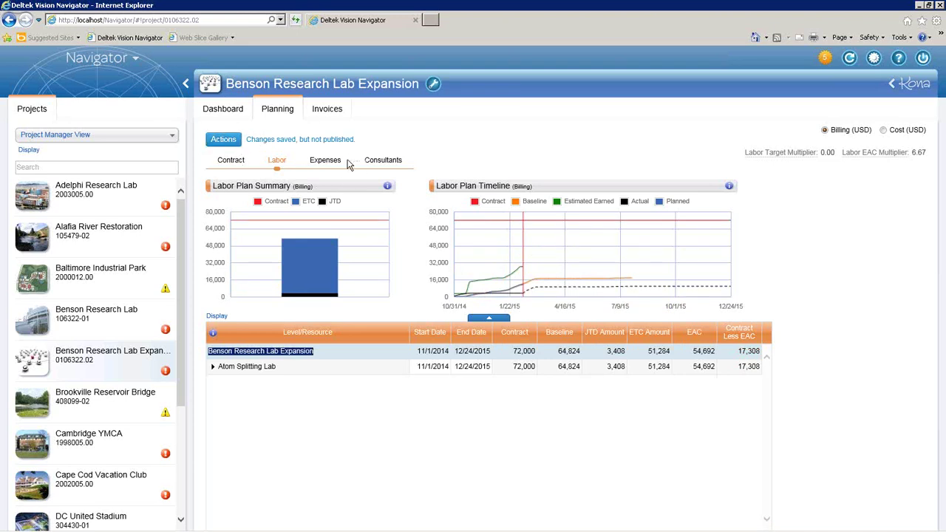
On the Consultants sub-tab, expand Atom Splitting Lab and list the addable consultant types.
left_click(391, 164)
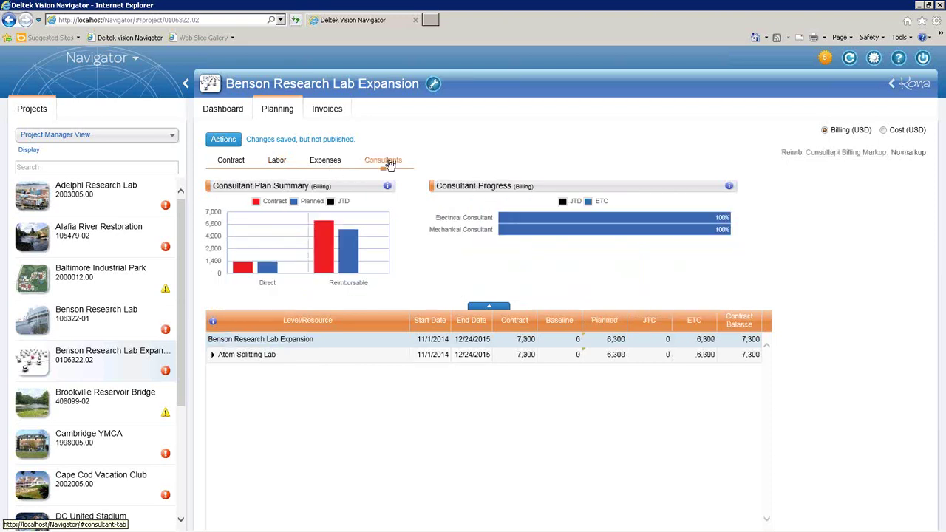
left_click(213, 356)
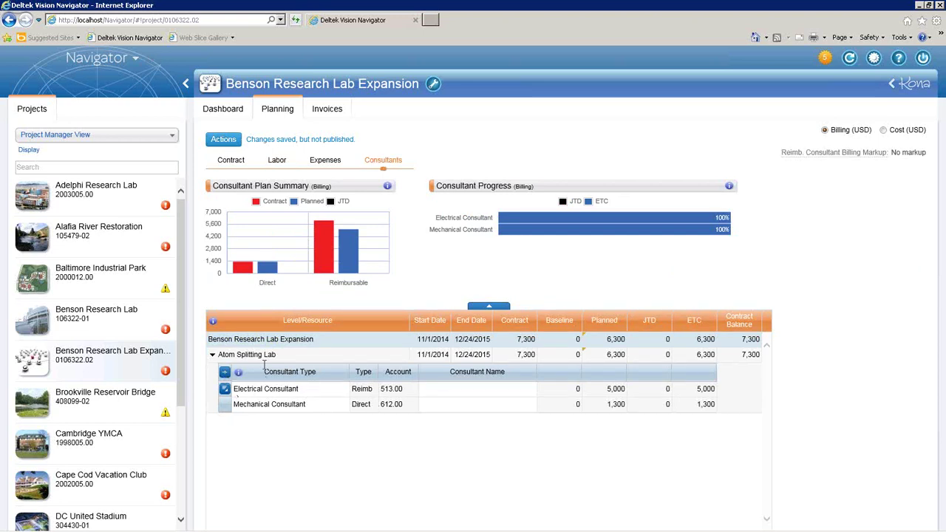
left_click(224, 373)
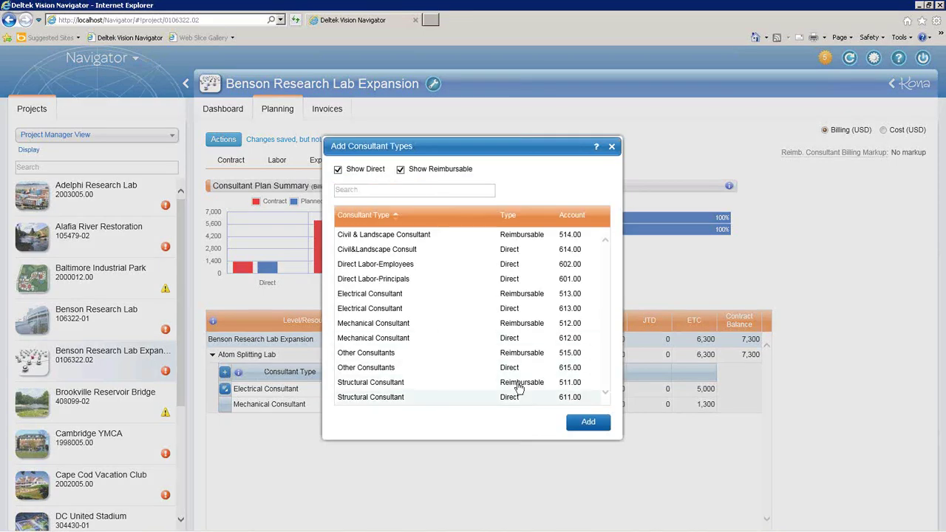
Add Direct Other Consultants (615.00) under Atom Splitting Lab, shown as Cost (USD), planned at 5000.
left_click(406, 367)
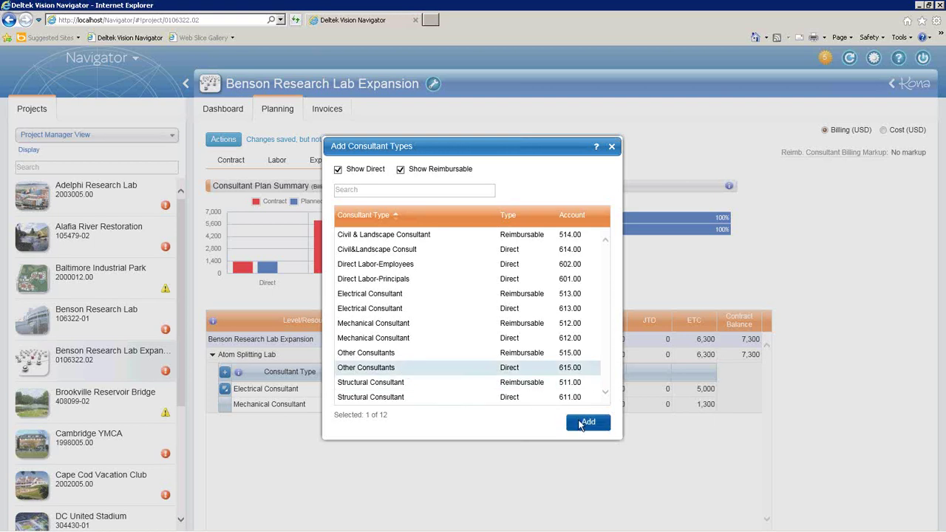
left_click(587, 422)
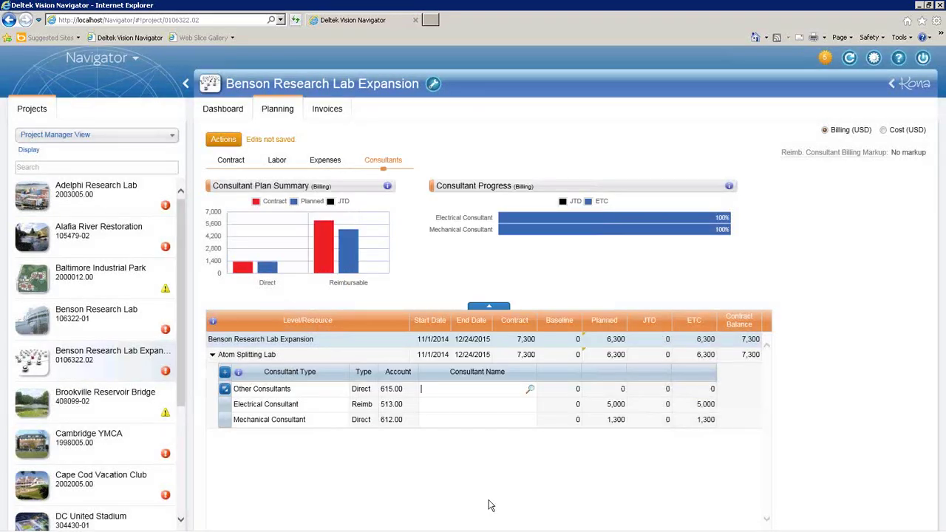
left_click(885, 131)
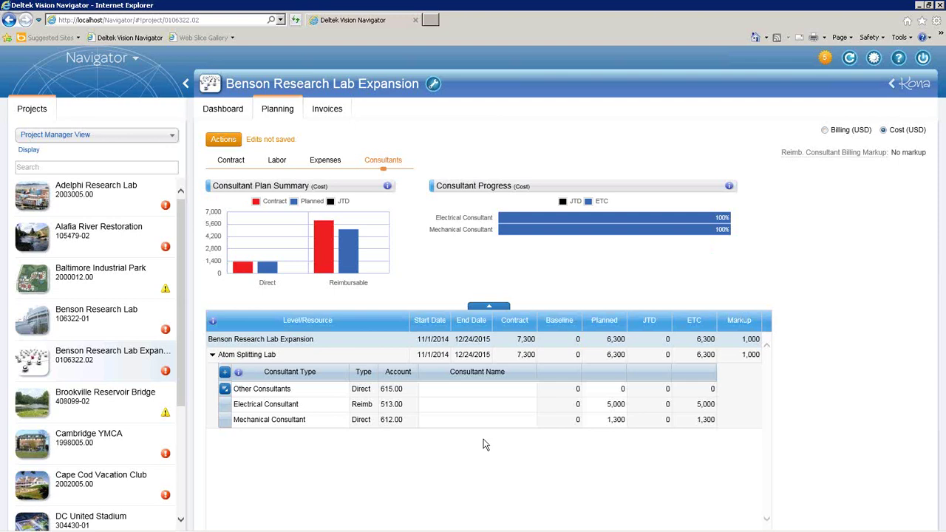
left_click(609, 390)
type("5000")
key("Return")
Pick AJ Carl Engineers from the lookup as the Other Consultants firm, then save the plan via Actions.
left_click(454, 386)
left_click(531, 390)
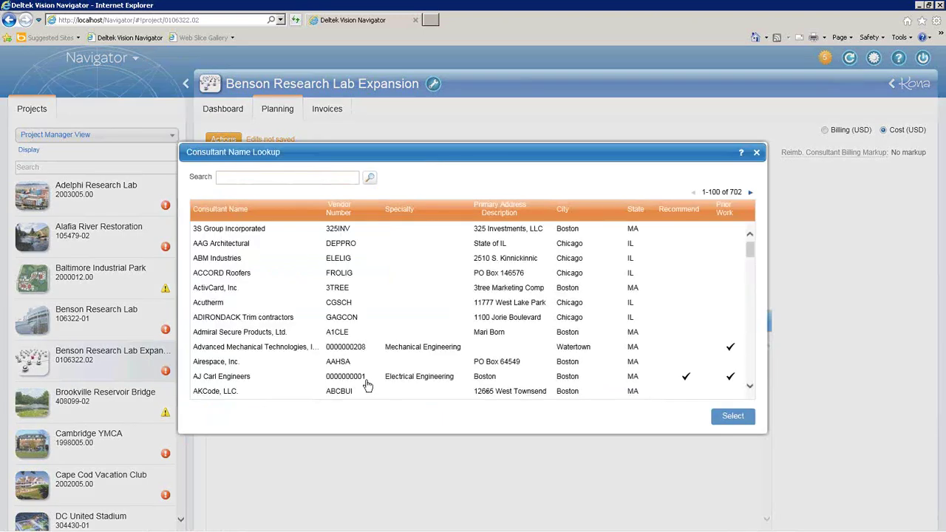
double_click(247, 378)
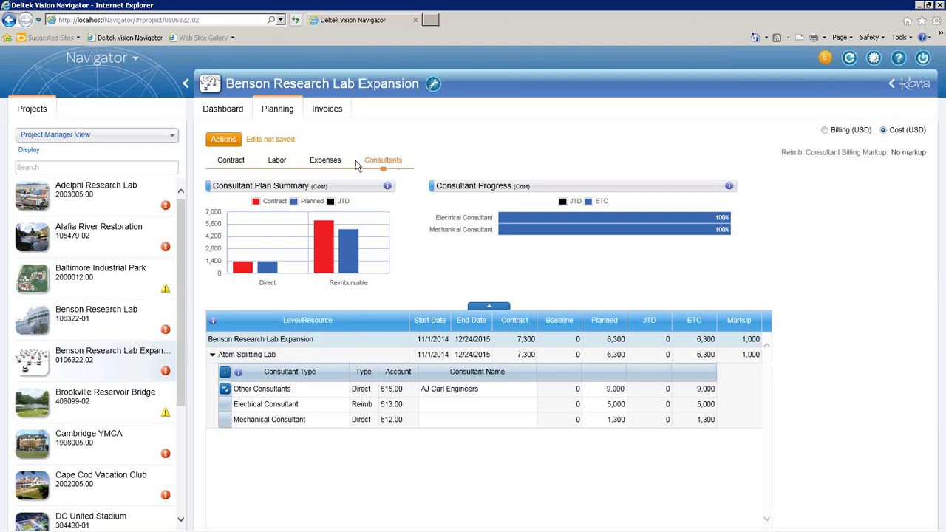
left_click(222, 139)
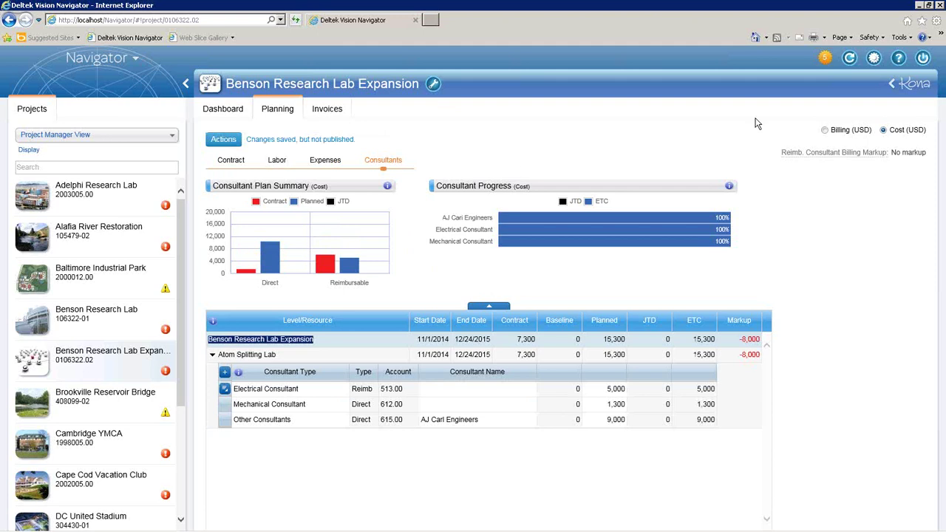
left_click(875, 59)
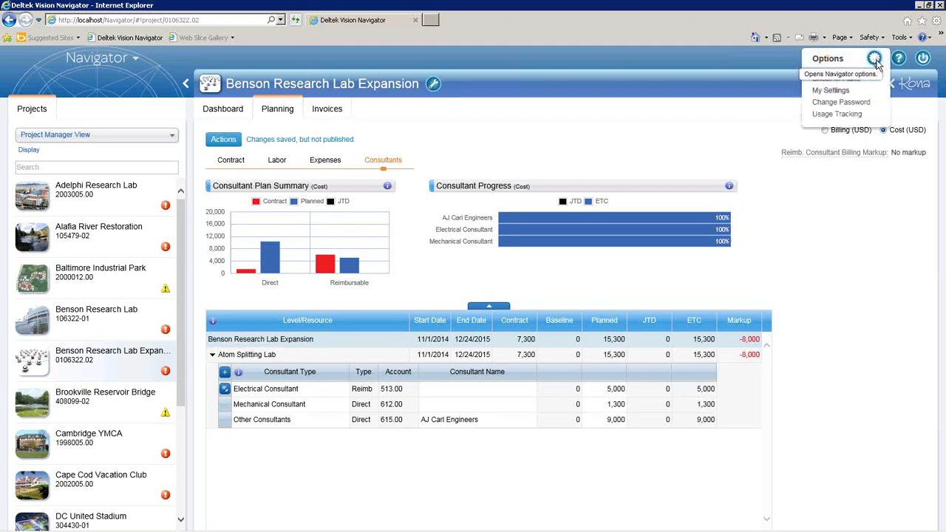
left_click(701, 162)
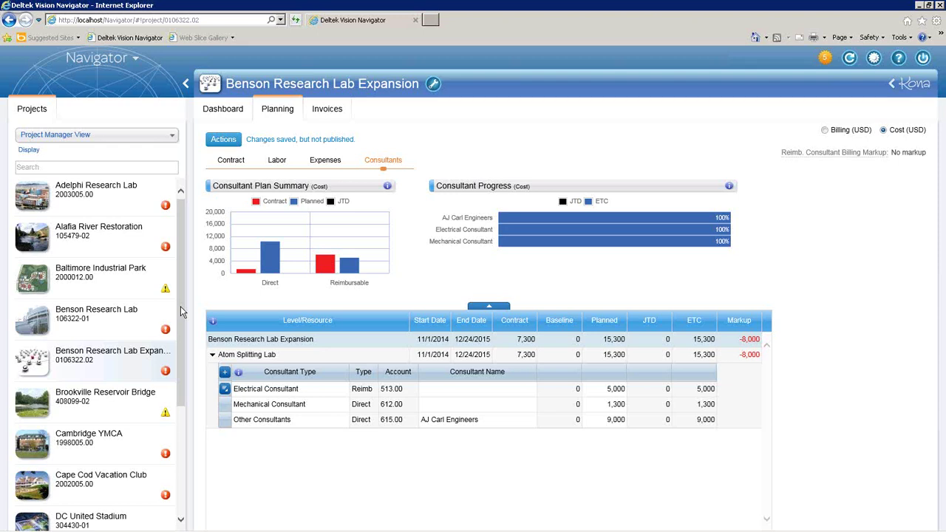
mouse_move(59, 510)
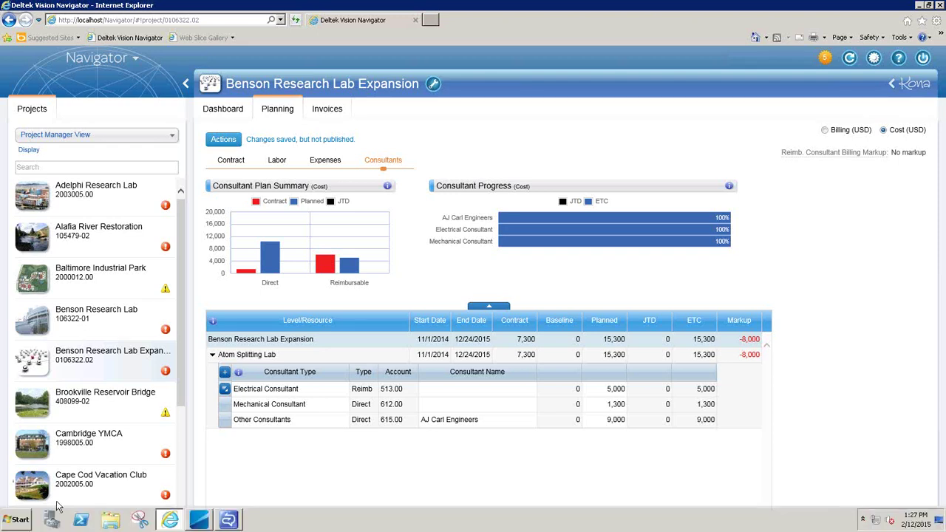
In Deltek Vision, expand Accounting and its Budgeting items, then return to the Navigator browser window.
left_click(200, 520)
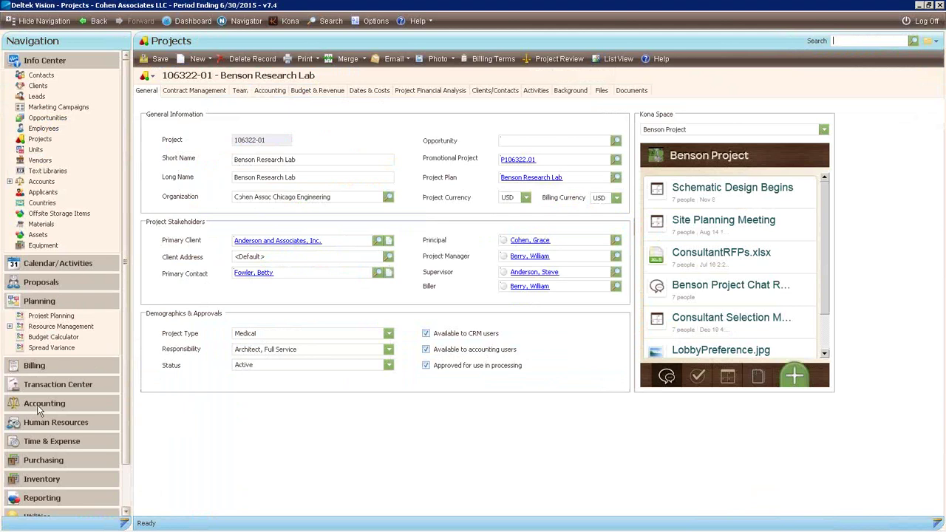
left_click(45, 402)
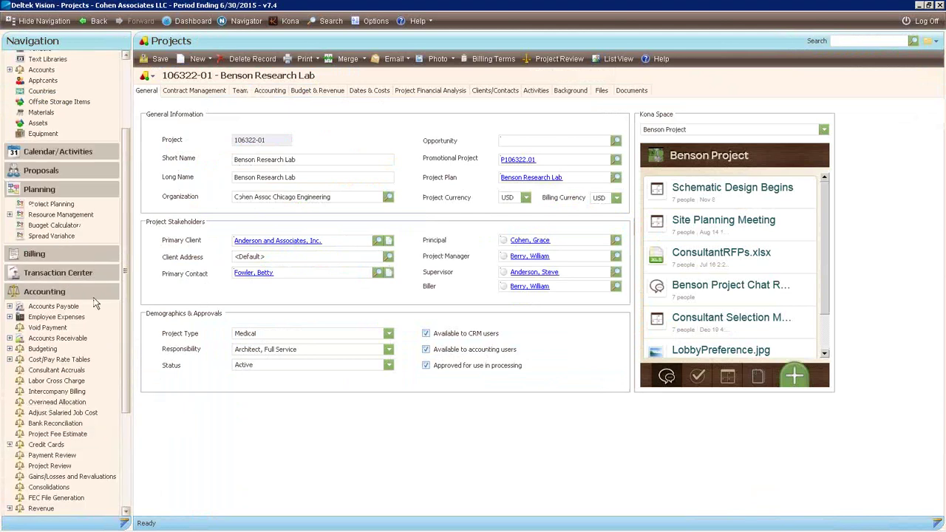
left_click(9, 349)
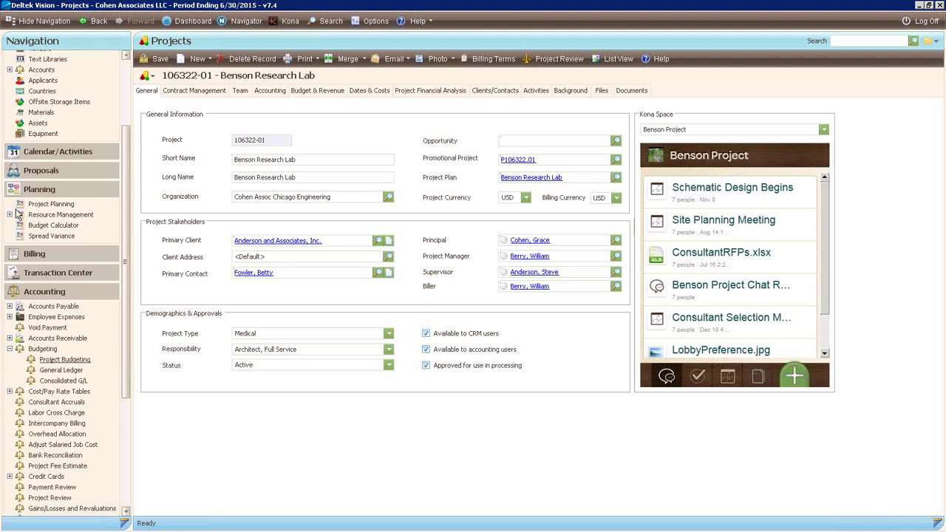
left_click_drag(126, 148, 129, 50)
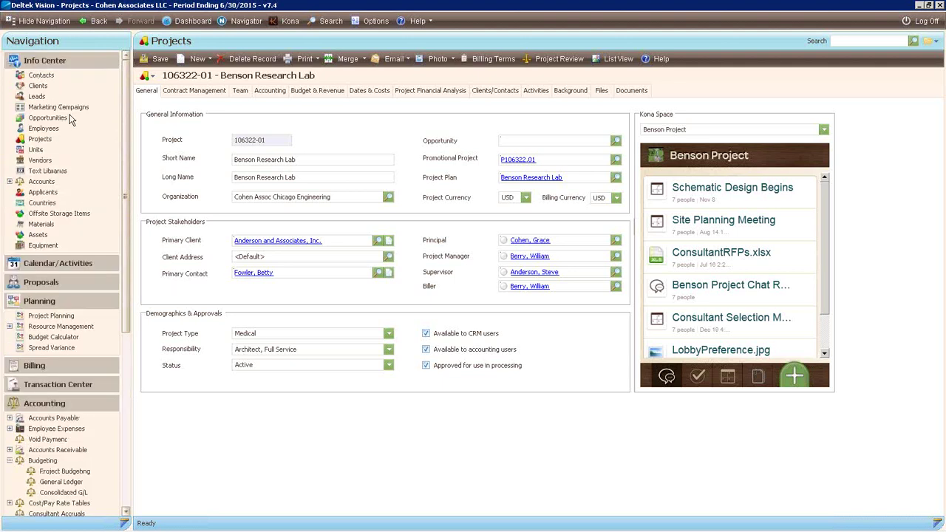
mouse_move(219, 524)
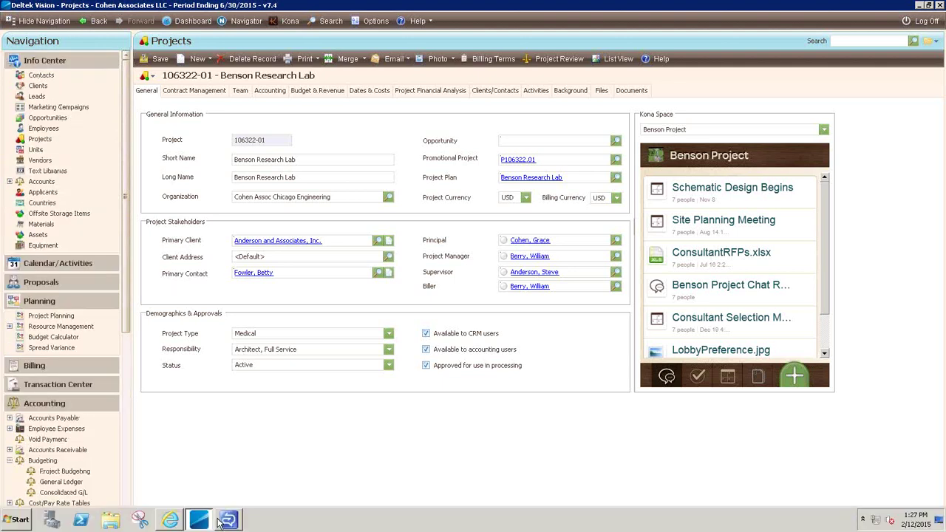
left_click(176, 522)
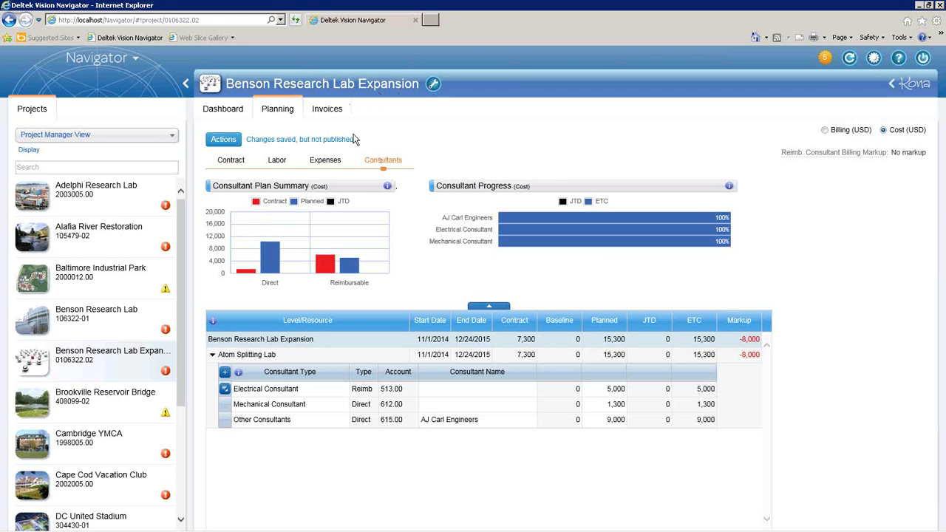
Show the Navigator area menu listing Employee and Project Management.
left_click(136, 59)
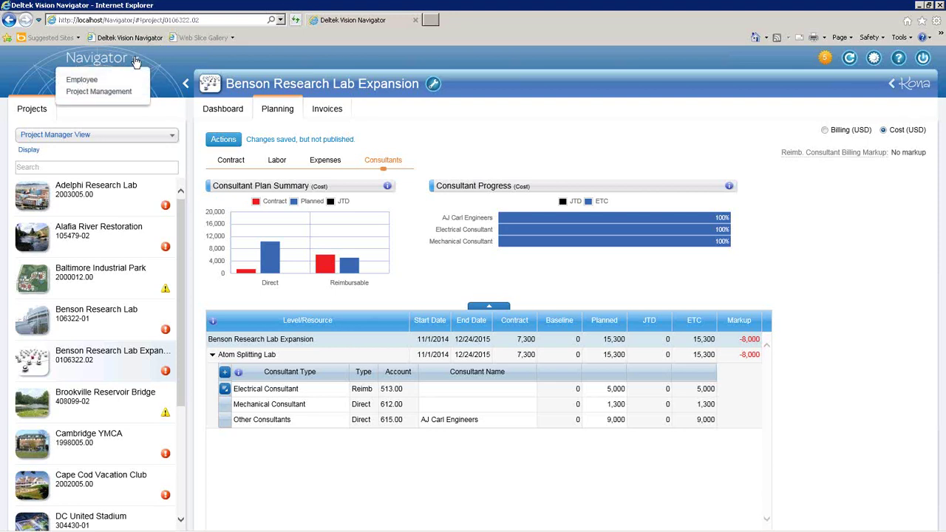
Switch Navigator to the Employee area and show its Expense Reports list.
left_click(82, 80)
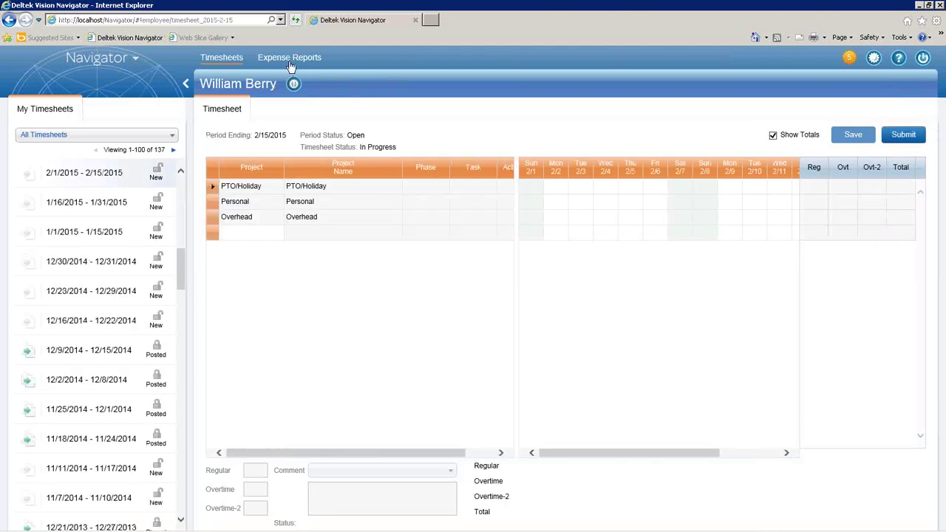
left_click(290, 59)
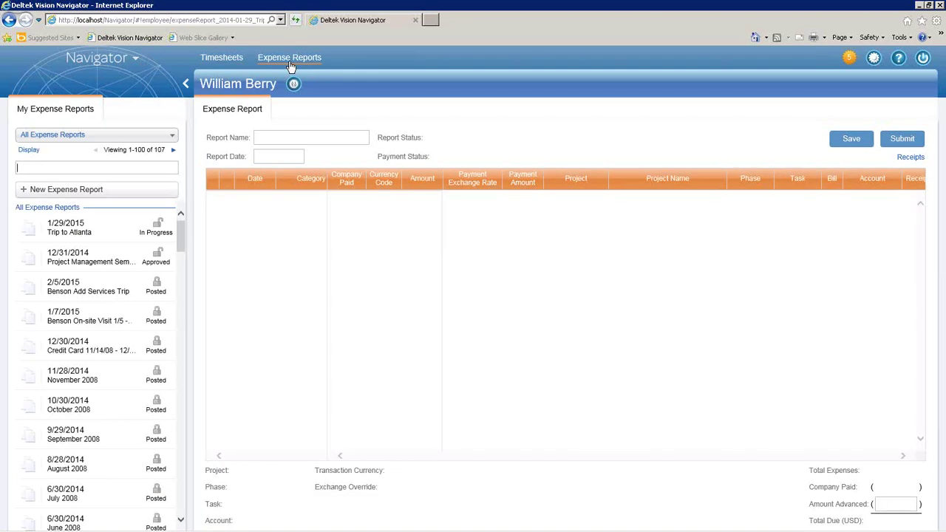
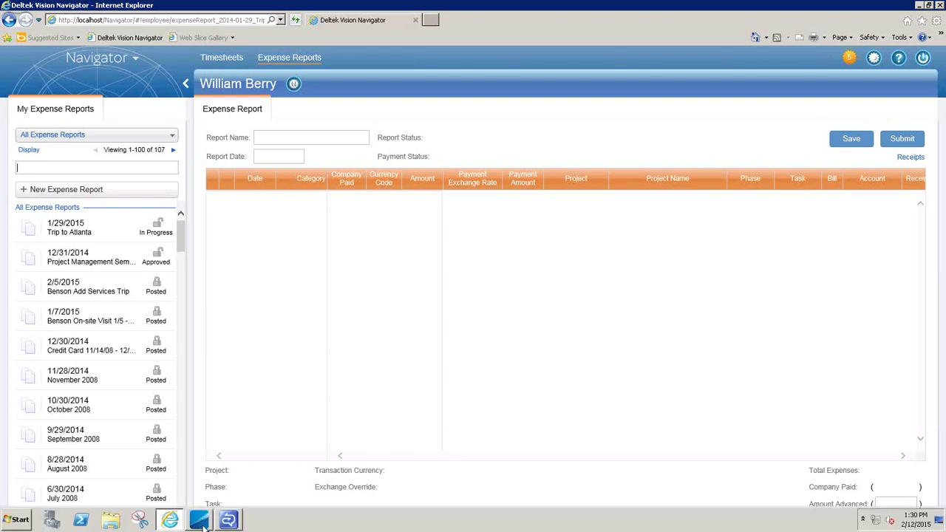
Switch from the Navigator expense reports to the Vision record for project 106322-01 Benson Research Lab.
left_click(199, 521)
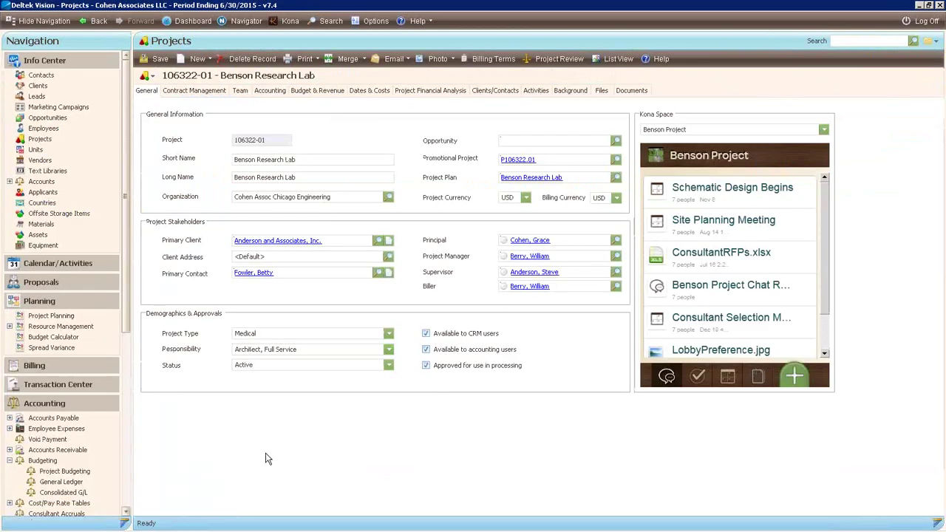
Open the Benson Research Lab project plan and review its Gantt schedule with navigation hidden.
left_click(537, 178)
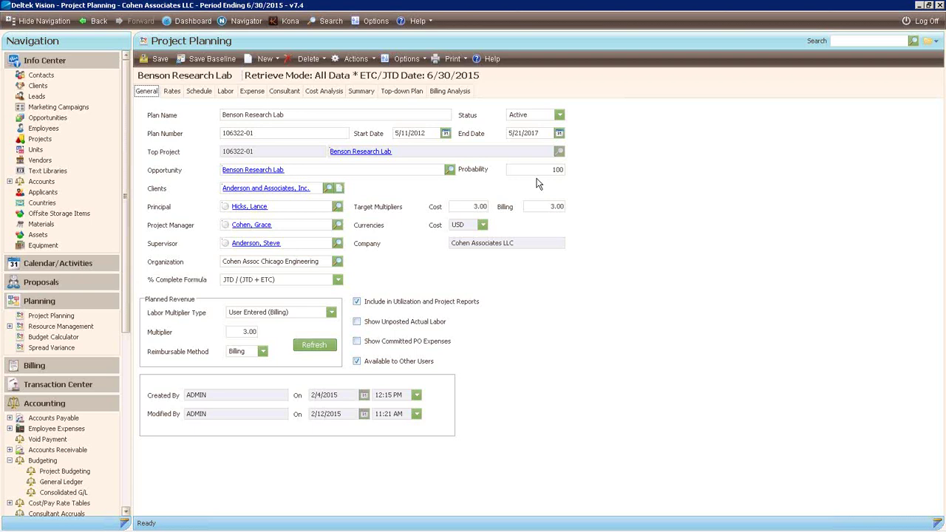
left_click(43, 23)
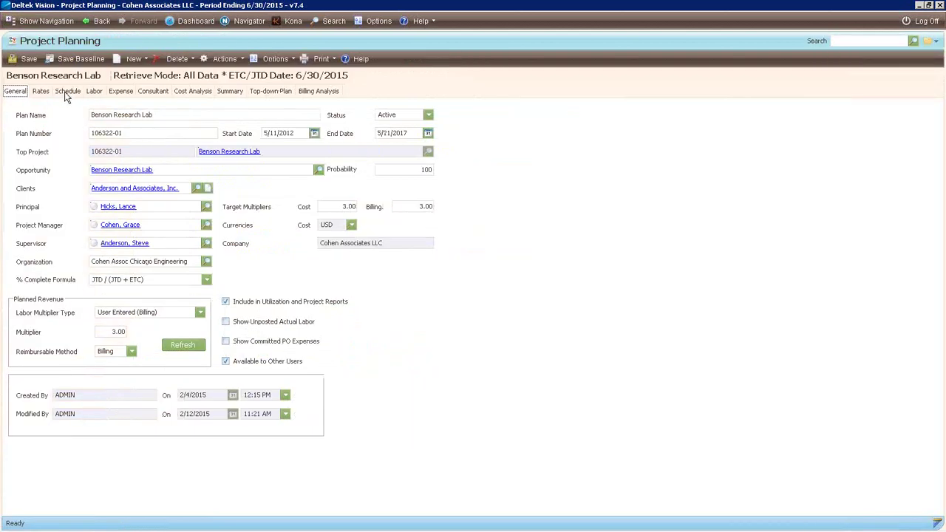
left_click(66, 92)
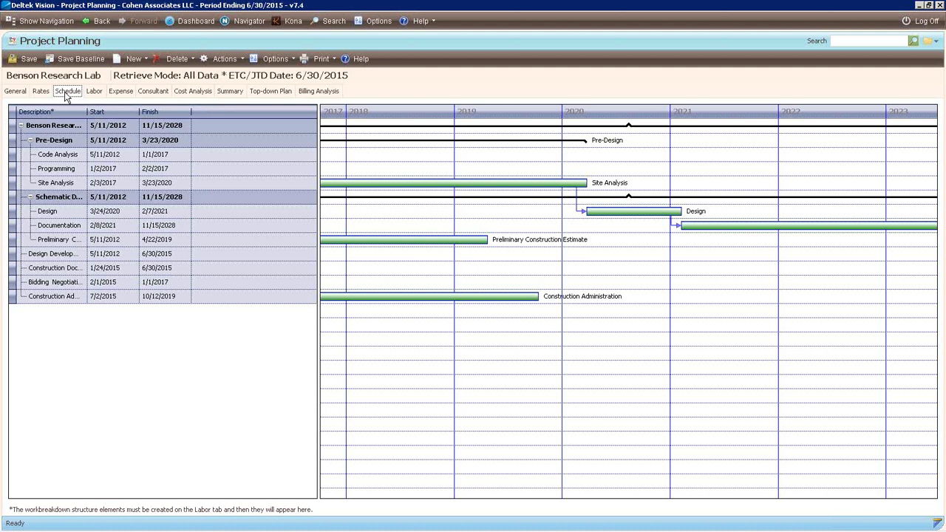
left_click(37, 20)
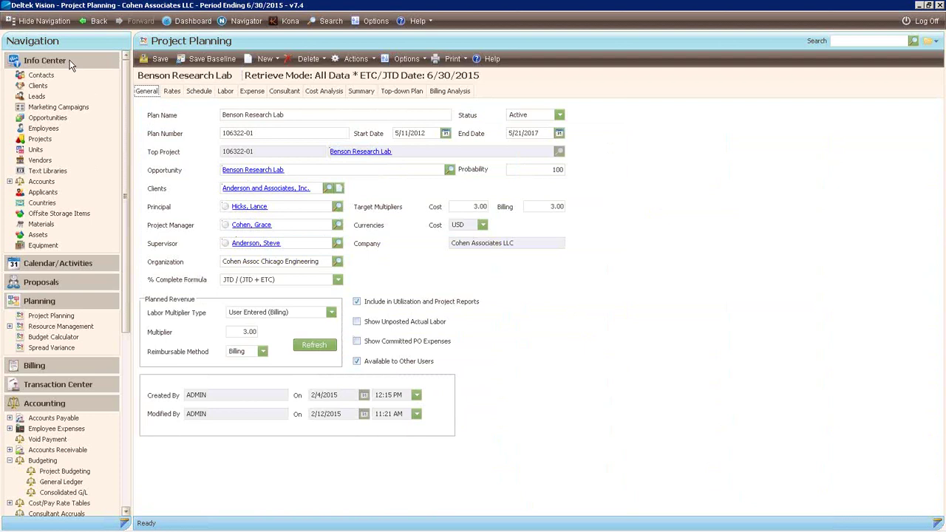
Return from the Gantt schedule to the plan's General details, showing User Entered planned revenue.
left_click(44, 22)
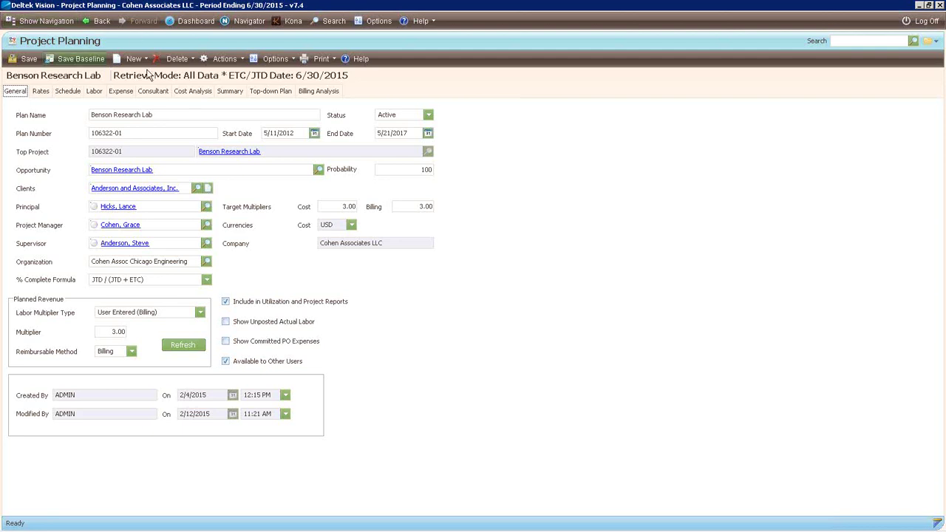
Set the plan's Probability to 90 and view its Rates settings.
left_click(409, 171)
type("90")
key("Tab")
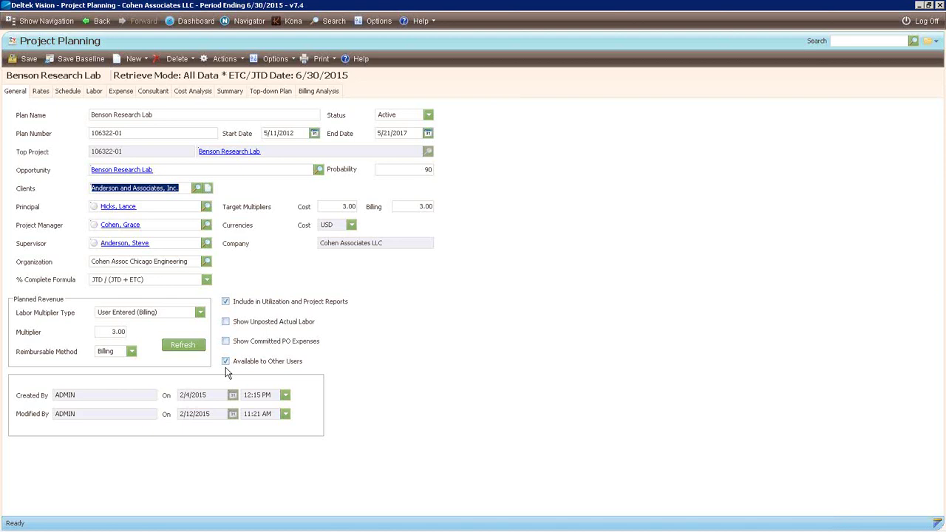
left_click(41, 92)
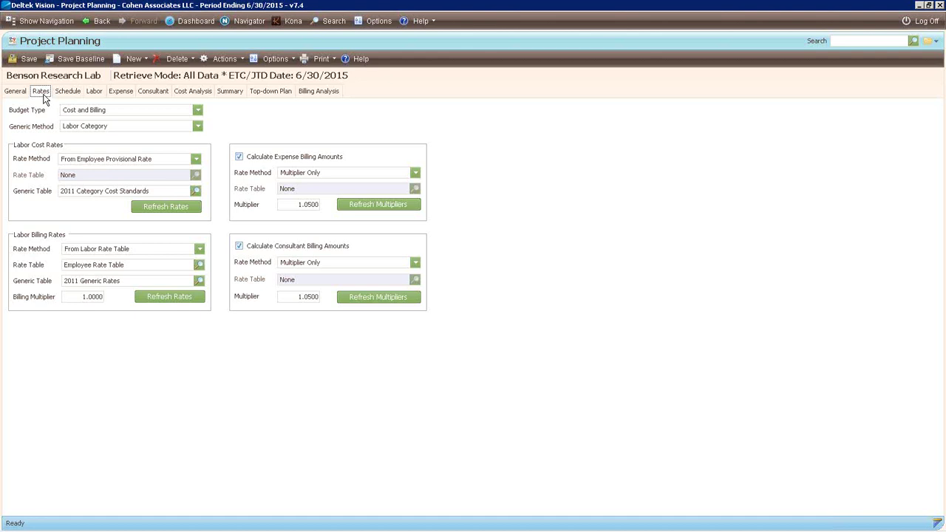
Show the Labor planning grid with the Code Analysis and Bidding Negotiations phases collapsed.
left_click(70, 94)
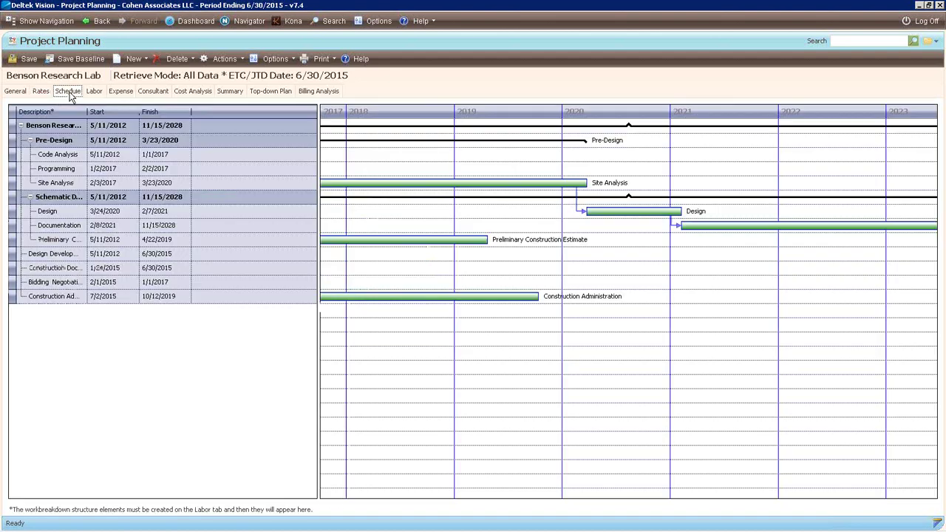
left_click(94, 91)
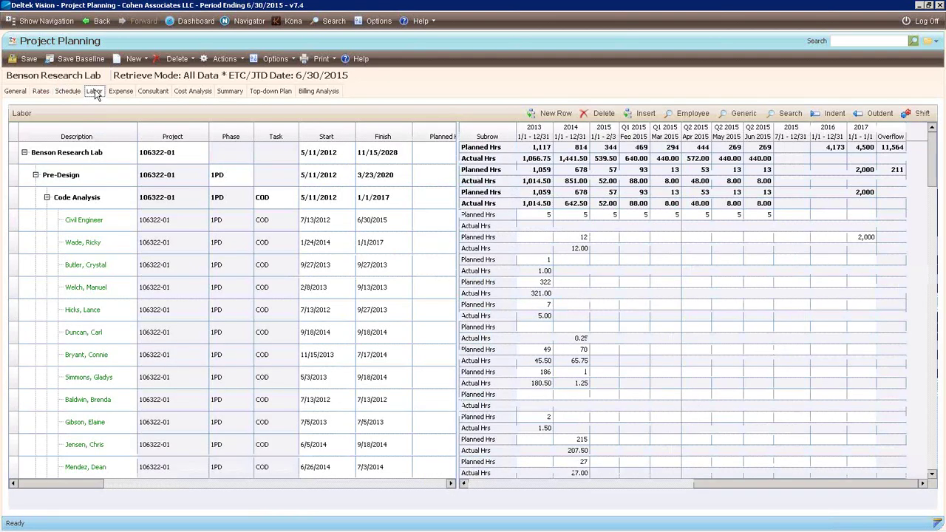
left_click(47, 198)
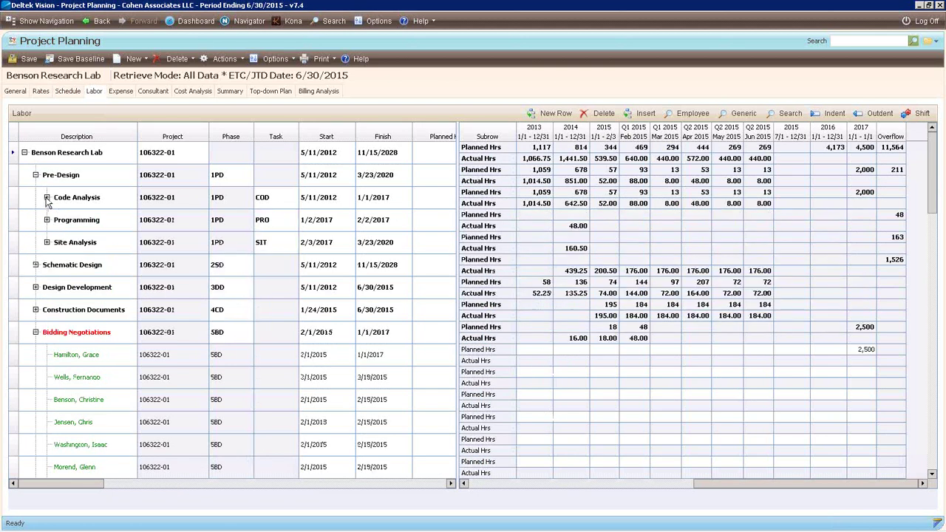
left_click(35, 332)
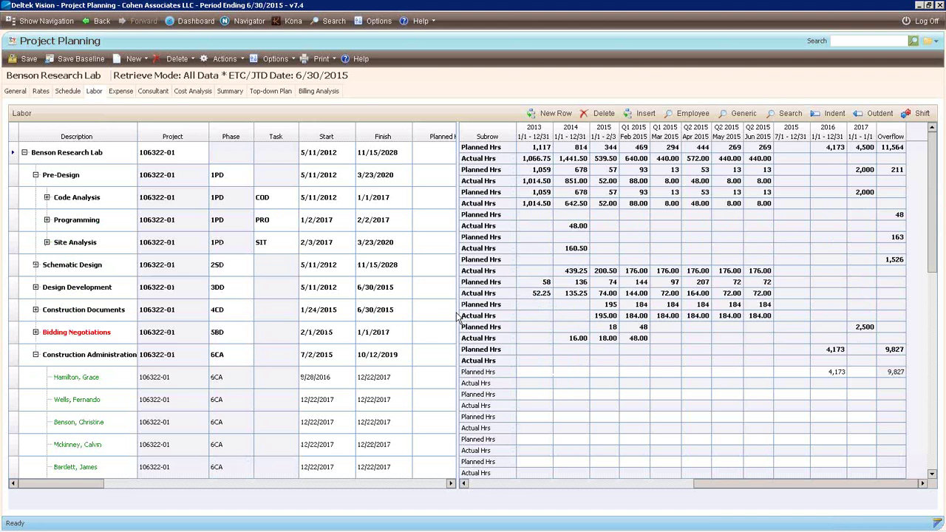
Widen the grid's left pane to bring the Planned Cost and Dependency columns into view.
left_click_drag(459, 317, 779, 303)
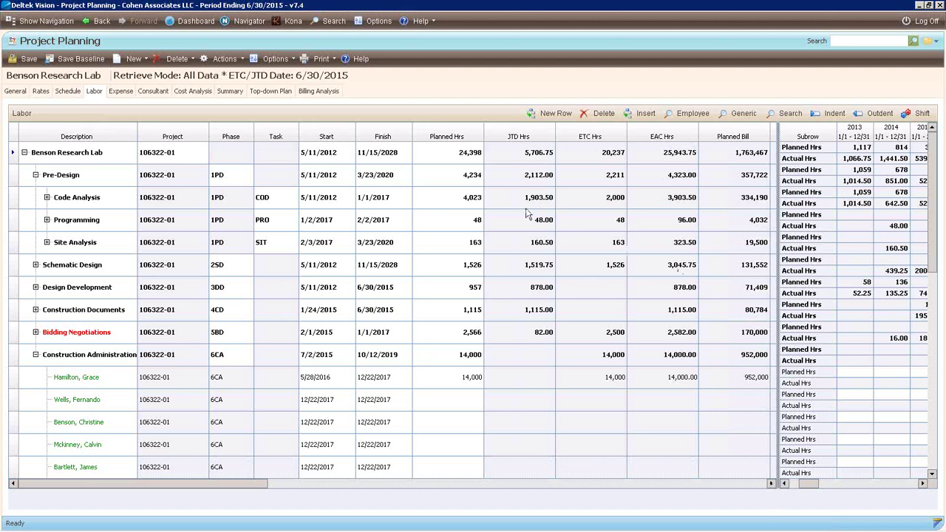
left_click(771, 483)
left_click(771, 483)
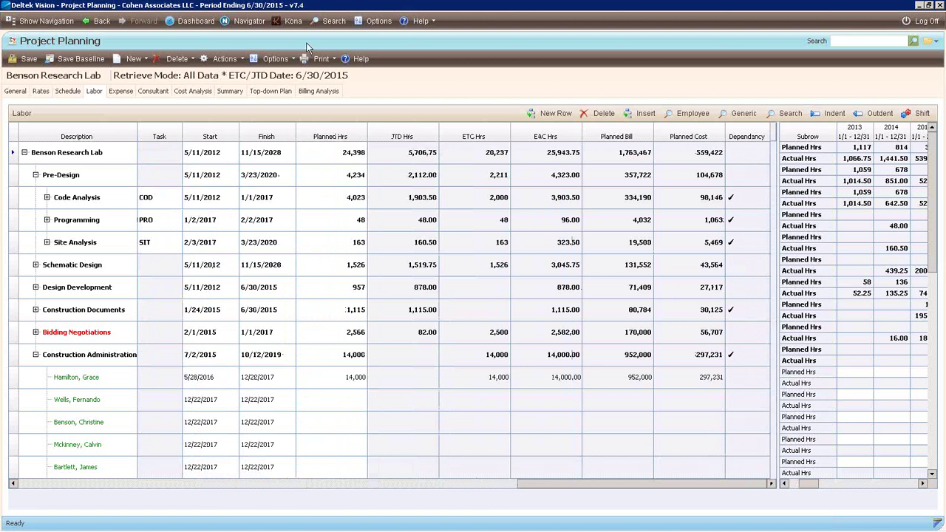
left_click(284, 60)
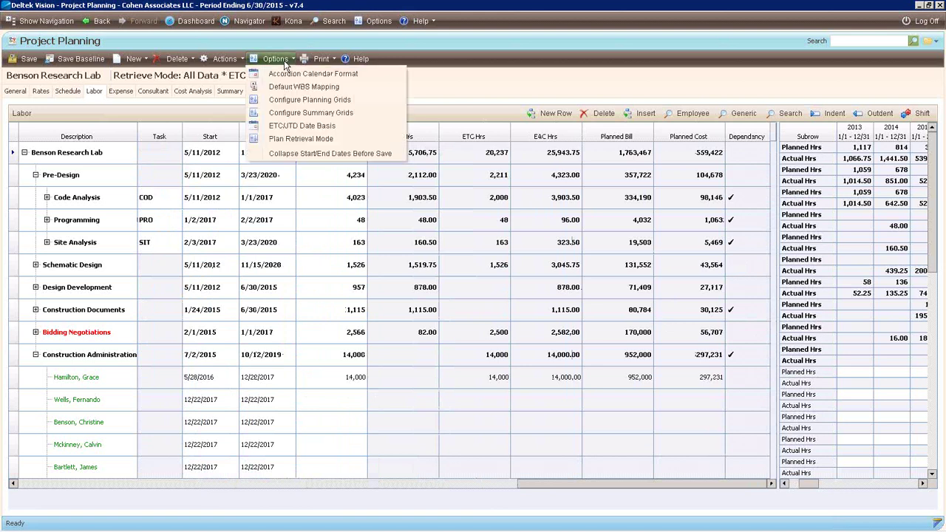
Hide the Planned Cost column in Planning Grid Configuration and expand Code Analysis's employee rows.
left_click(296, 103)
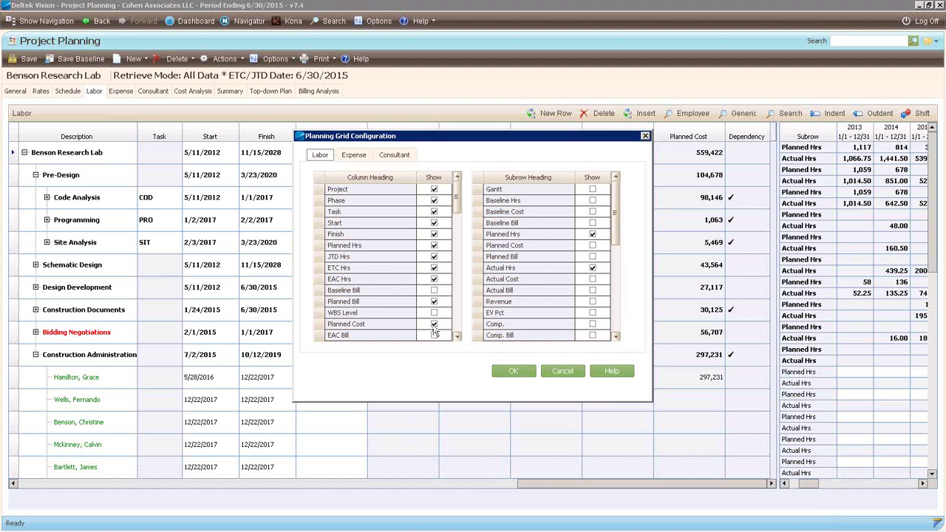
left_click(435, 324)
left_click(457, 339)
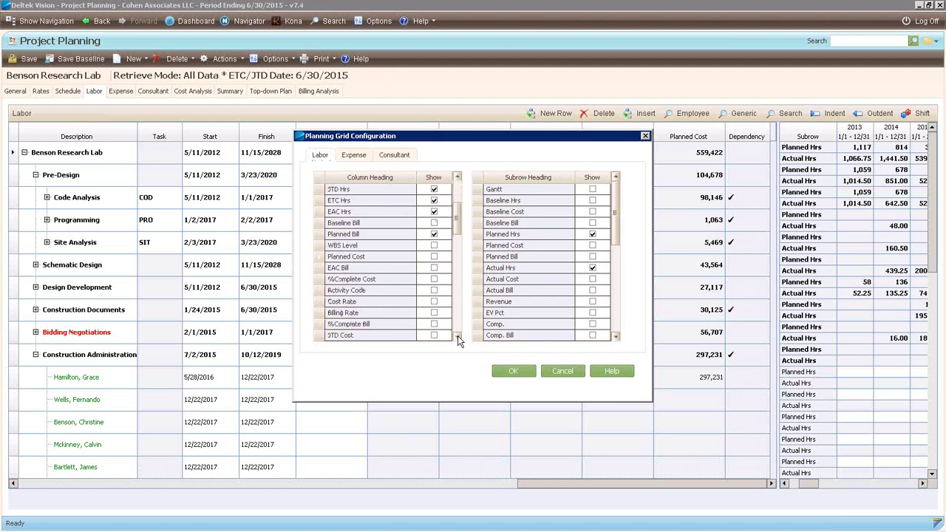
left_click(458, 336)
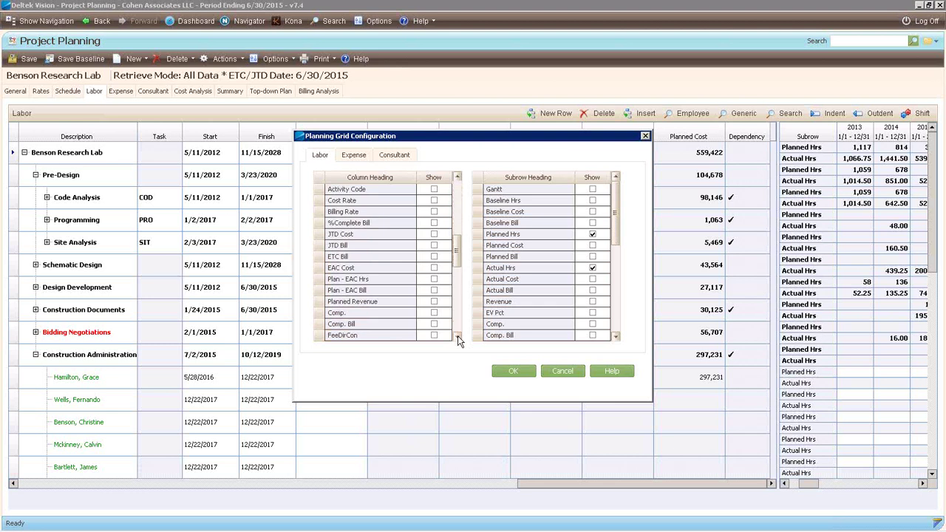
left_click(512, 372)
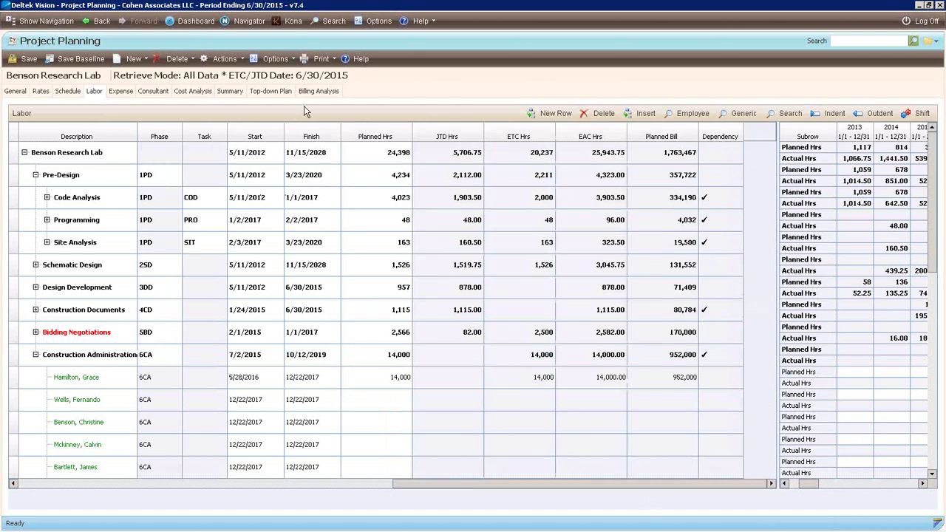
left_click(46, 198)
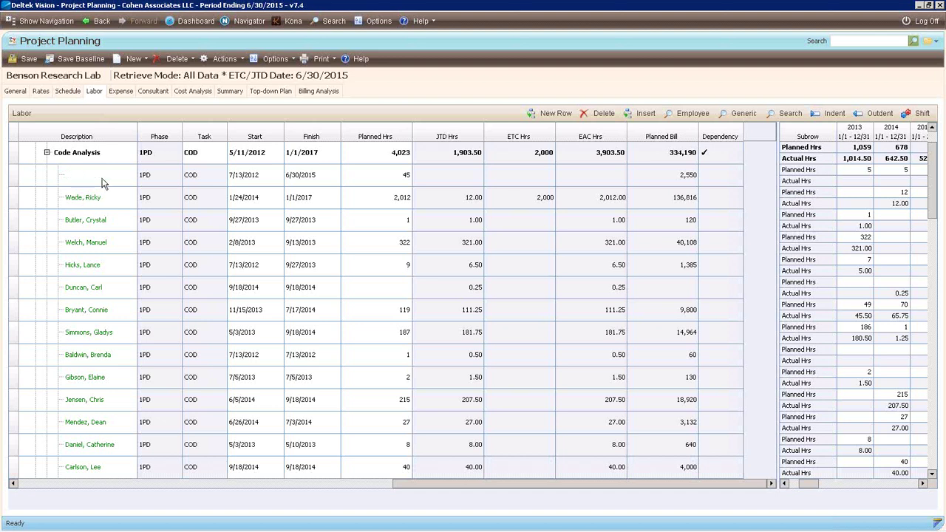
Replace the Code Analysis Civil Engineer row with a named employee, keeping 45 planned hours.
left_click(103, 177)
type("cohen")
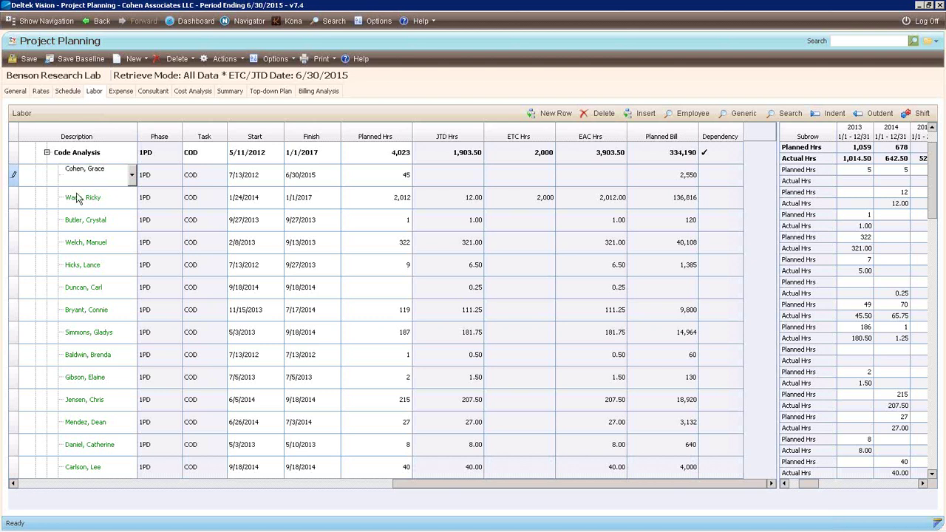
right_click(13, 178)
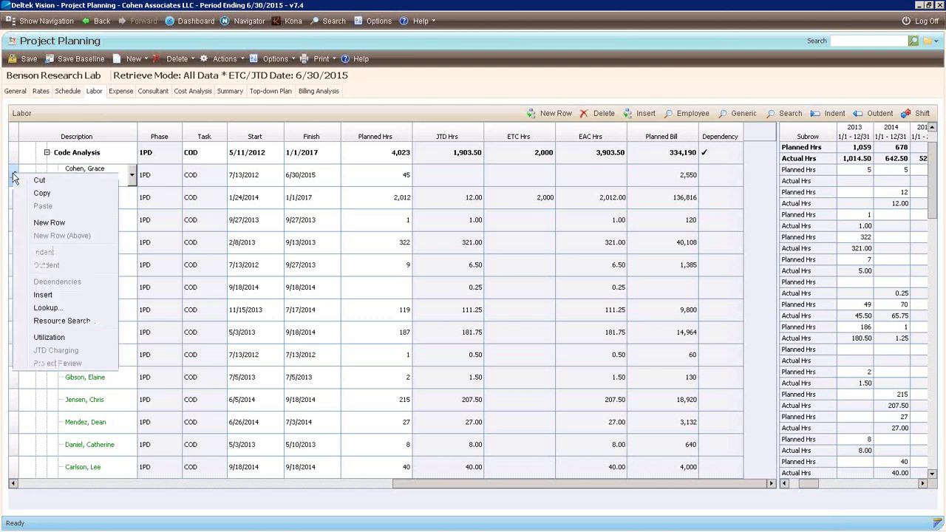
Review the employee's weekly utilization in Resource Search, then collapse the Code Analysis group.
left_click(59, 338)
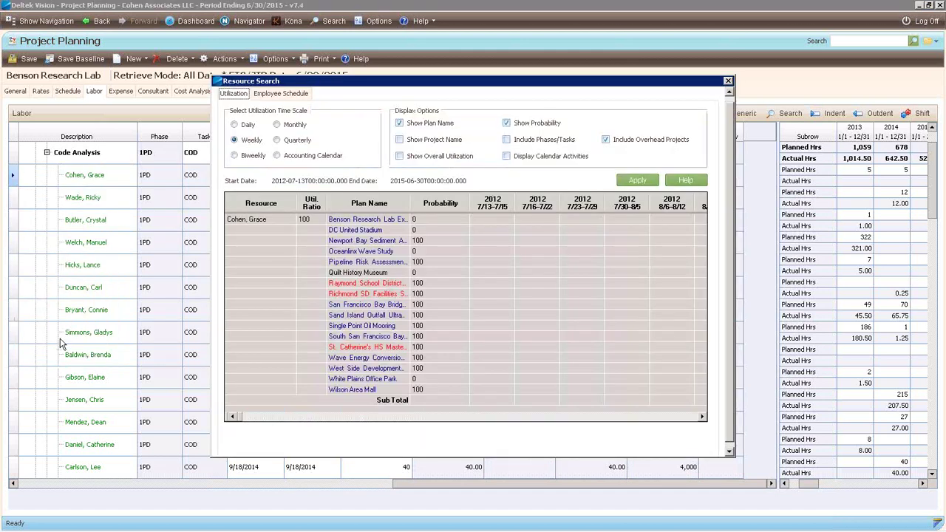
left_click(703, 417)
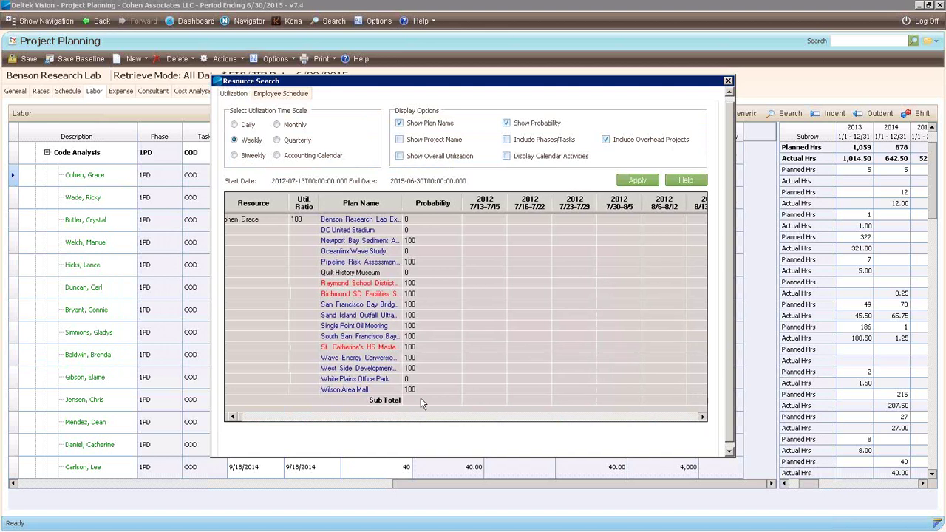
left_click_drag(301, 421, 687, 427)
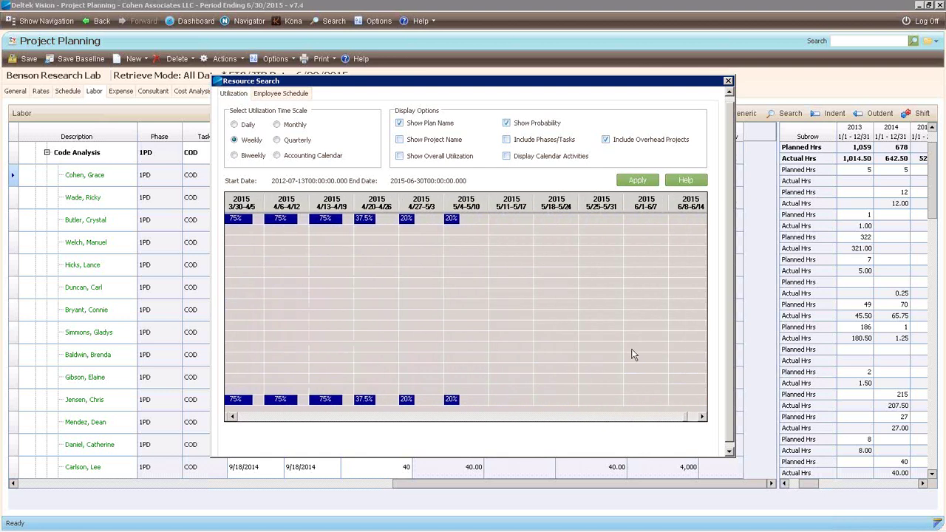
left_click(728, 81)
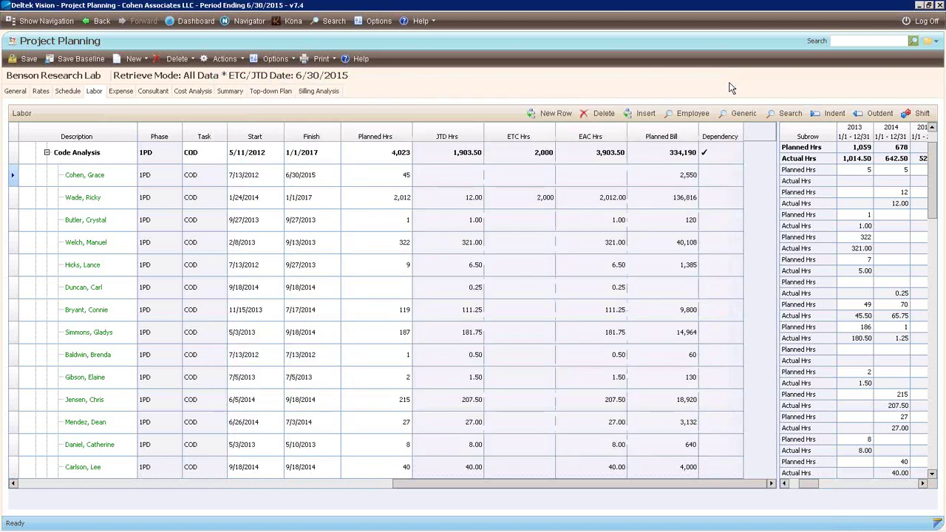
left_click(46, 153)
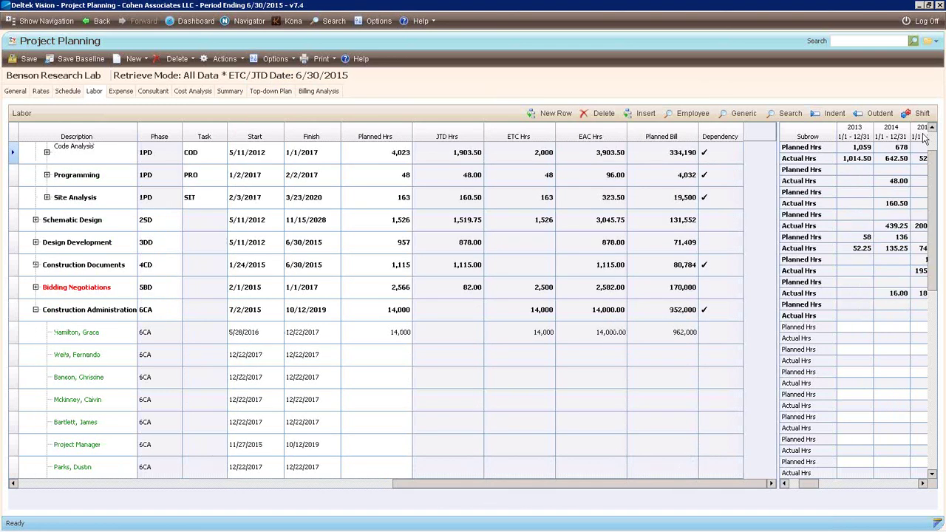
Scroll the Labor grid to the top and narrow its left pane to the Description column only.
scroll(934, 156, "up", 1)
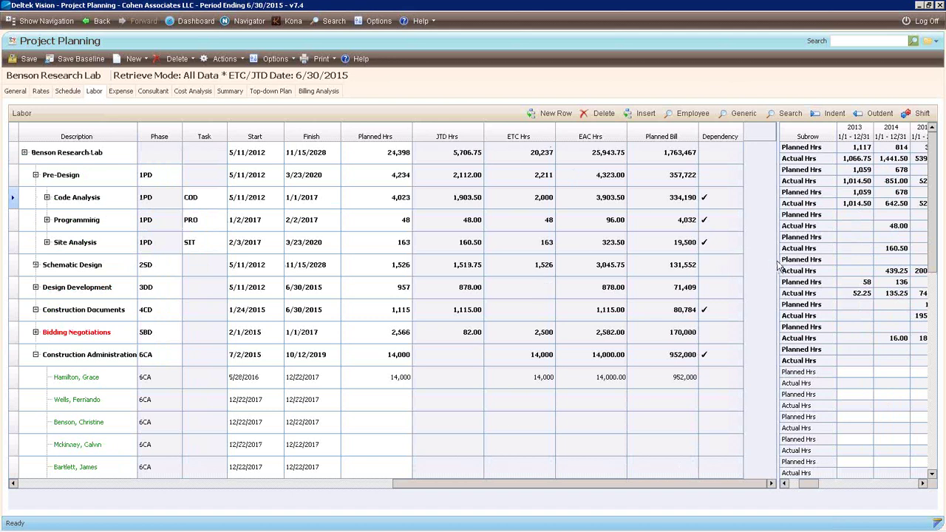
left_click_drag(777, 260, 140, 220)
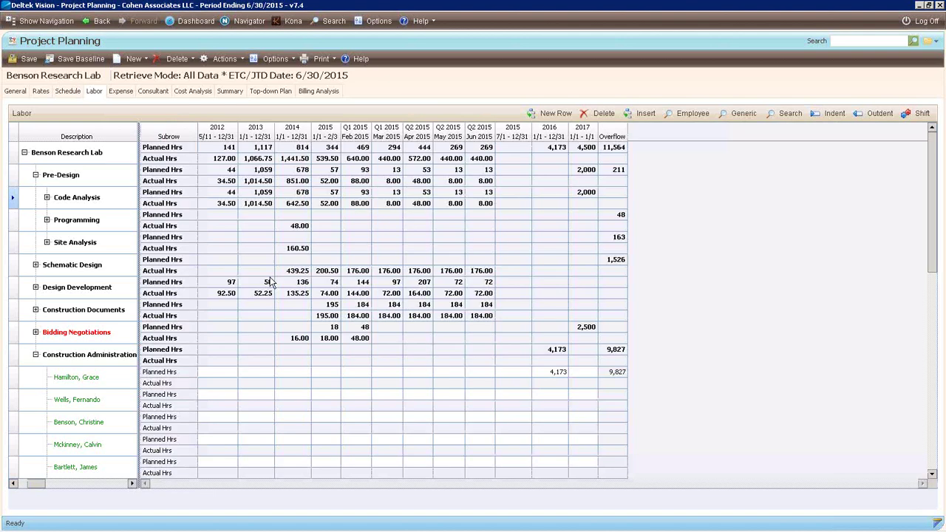
left_click(273, 59)
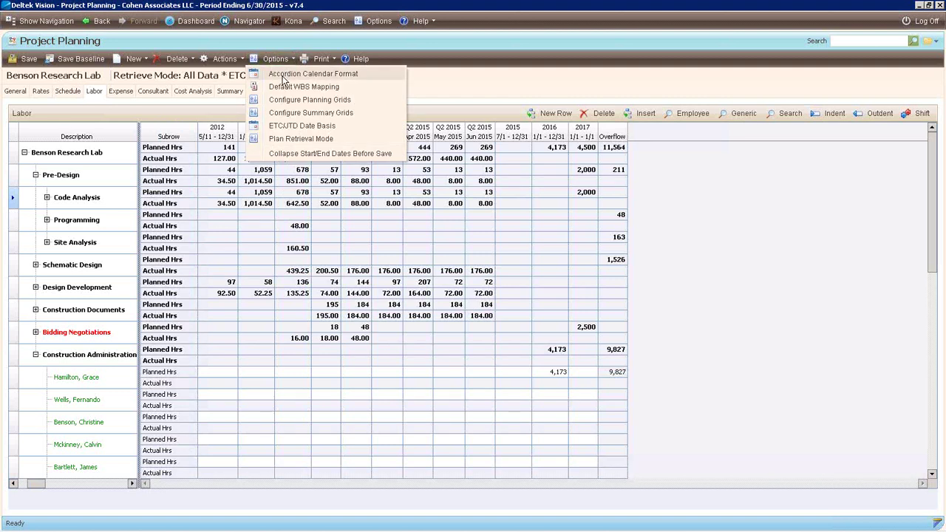
left_click(284, 77)
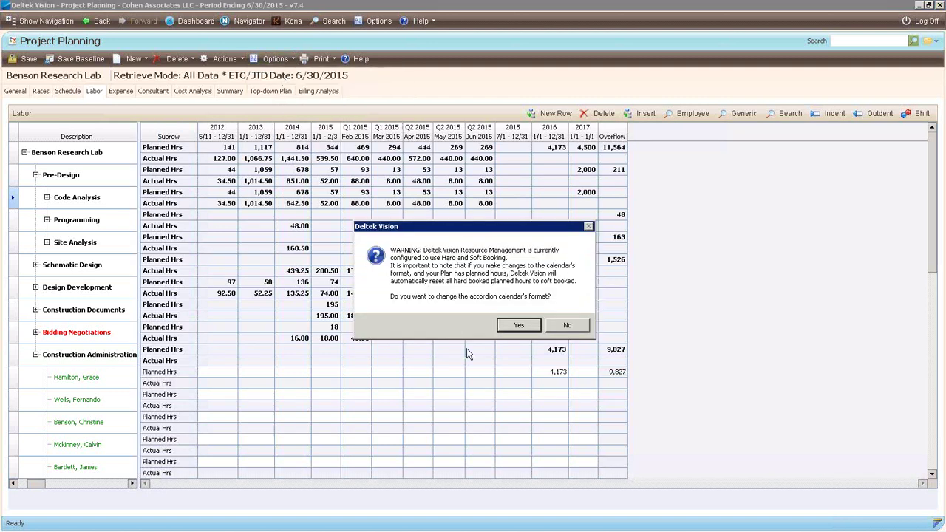
left_click(529, 327)
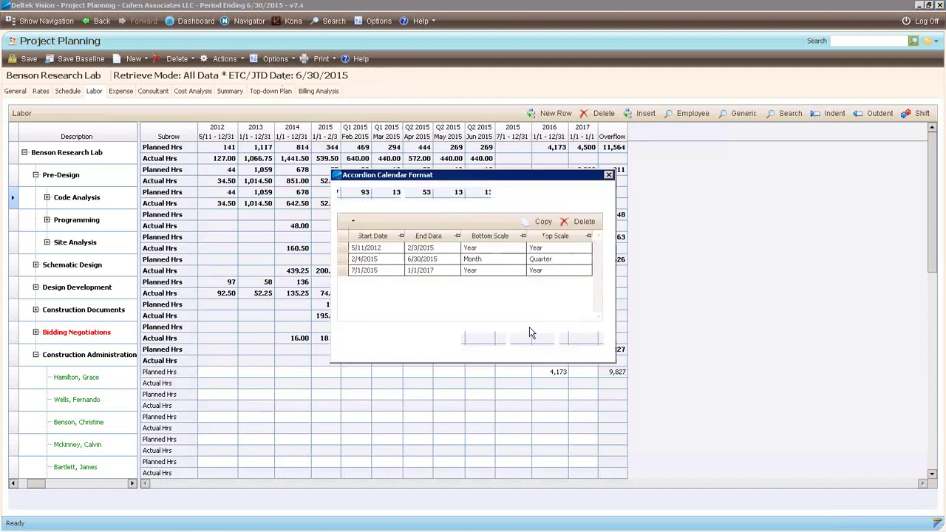
left_click(517, 271)
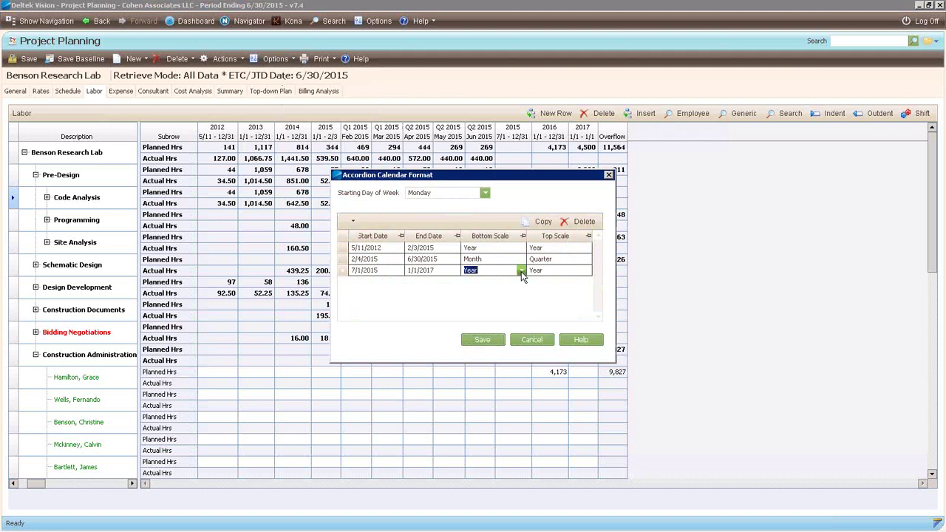
left_click(522, 271)
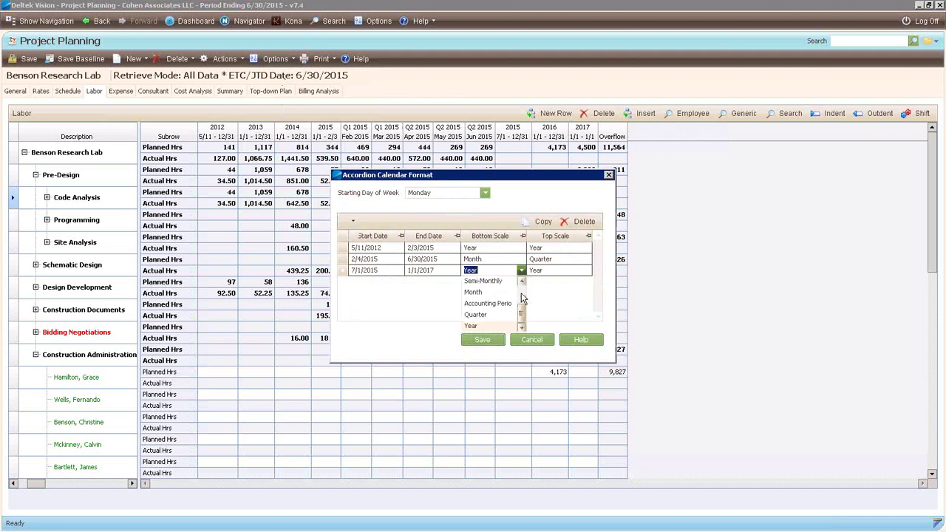
left_click(522, 298)
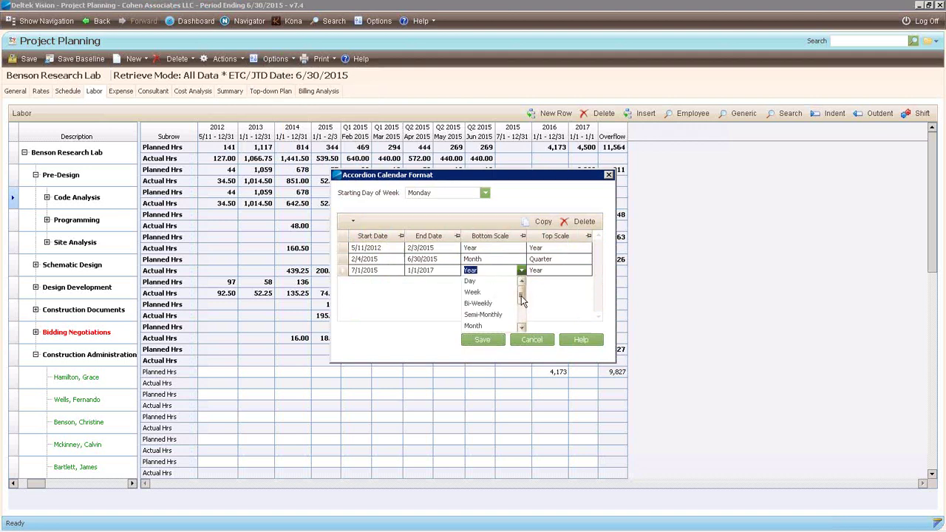
left_click_drag(522, 299, 523, 320)
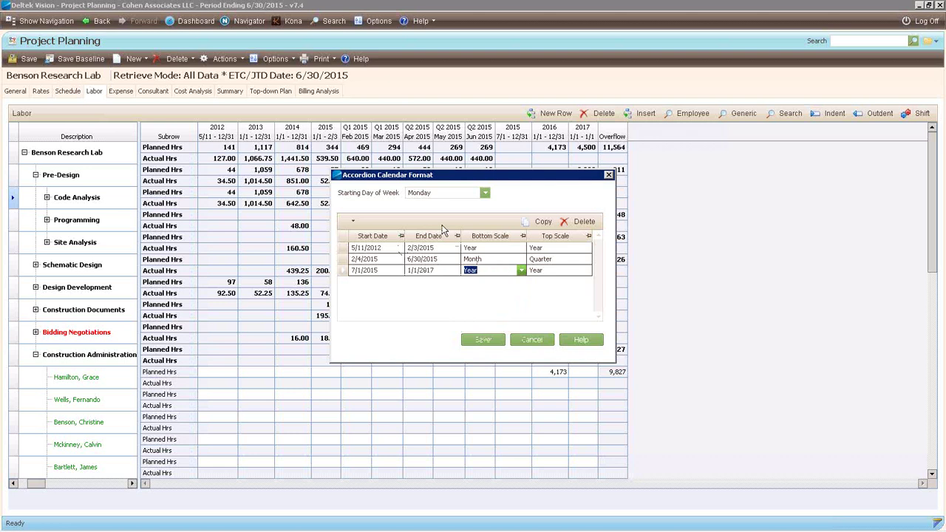
left_click(536, 342)
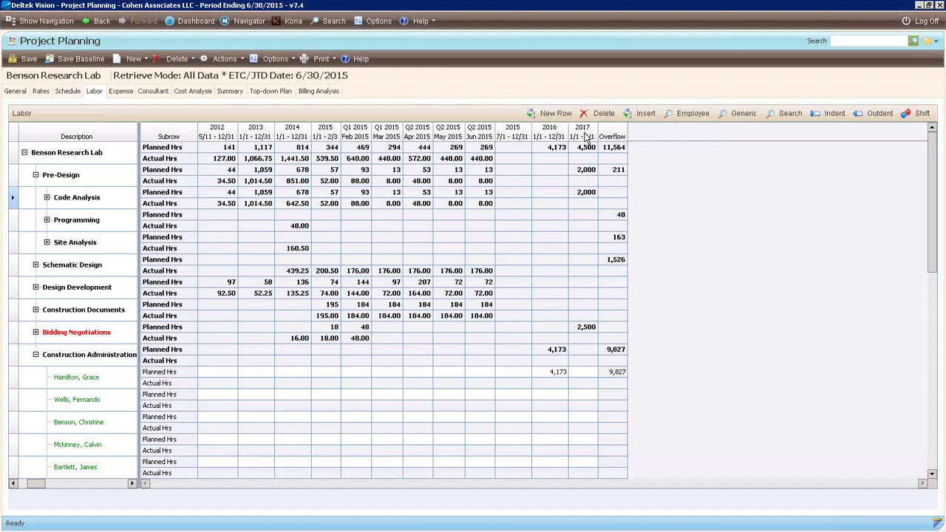
left_click(136, 58)
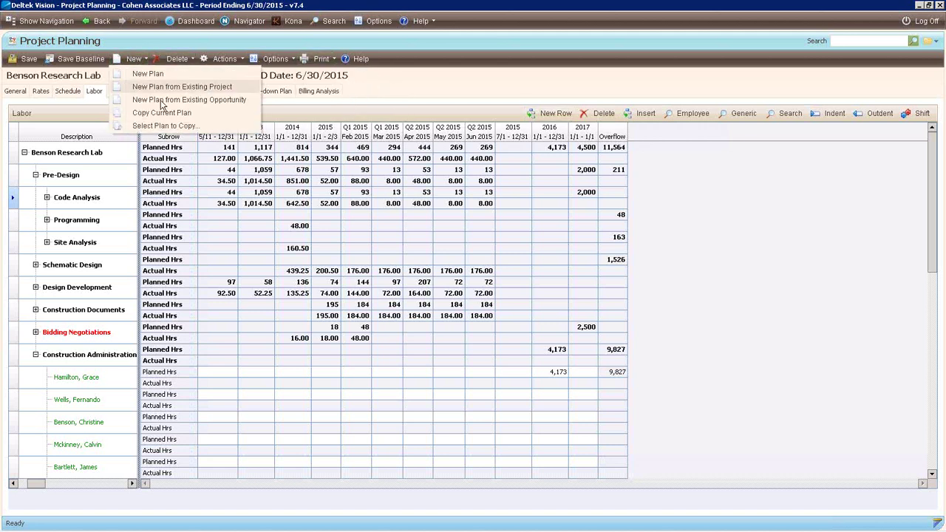
left_click(166, 127)
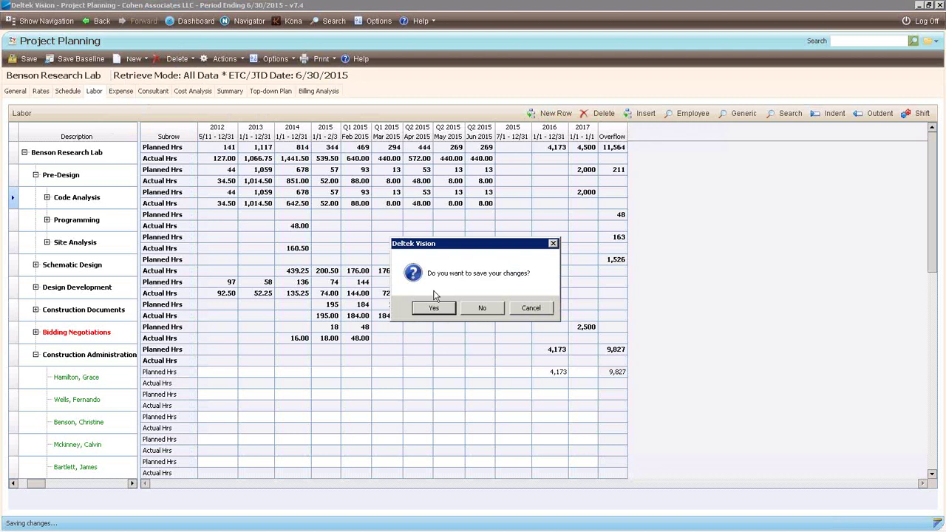
left_click(486, 307)
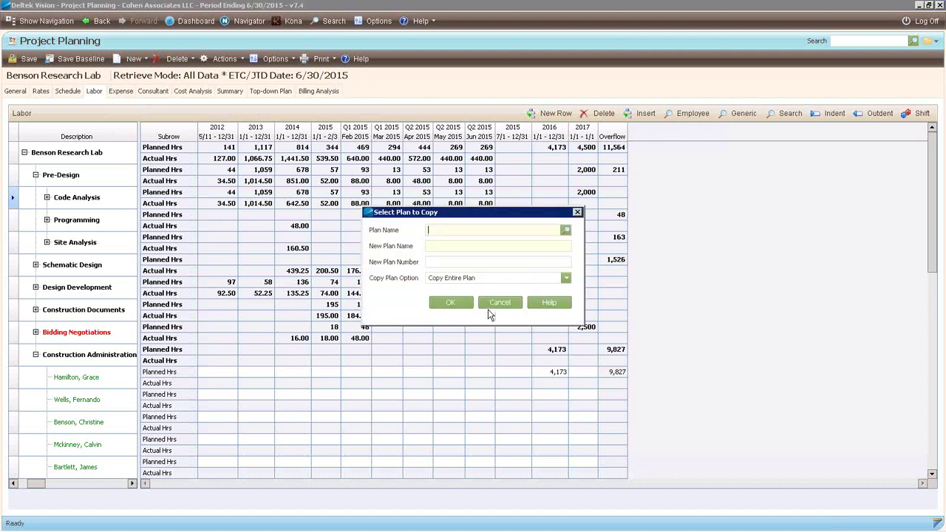
type("template")
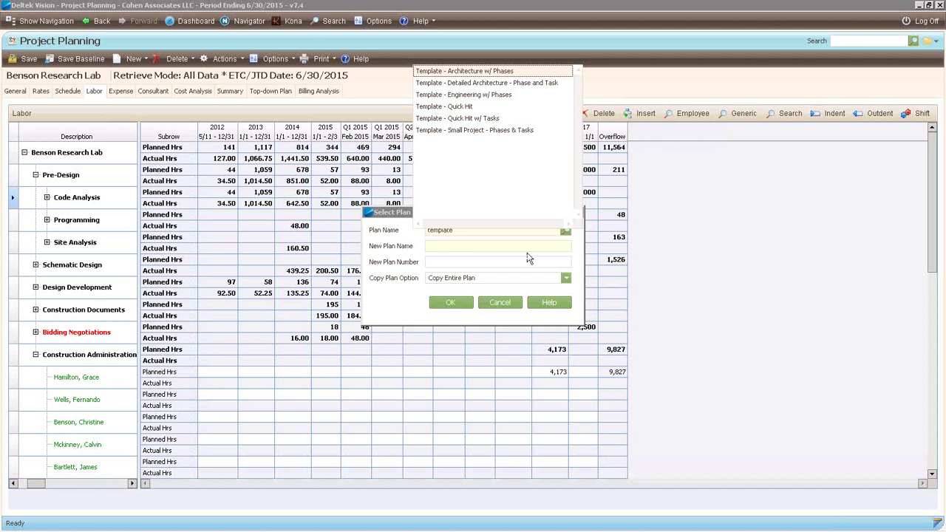
left_click(504, 305)
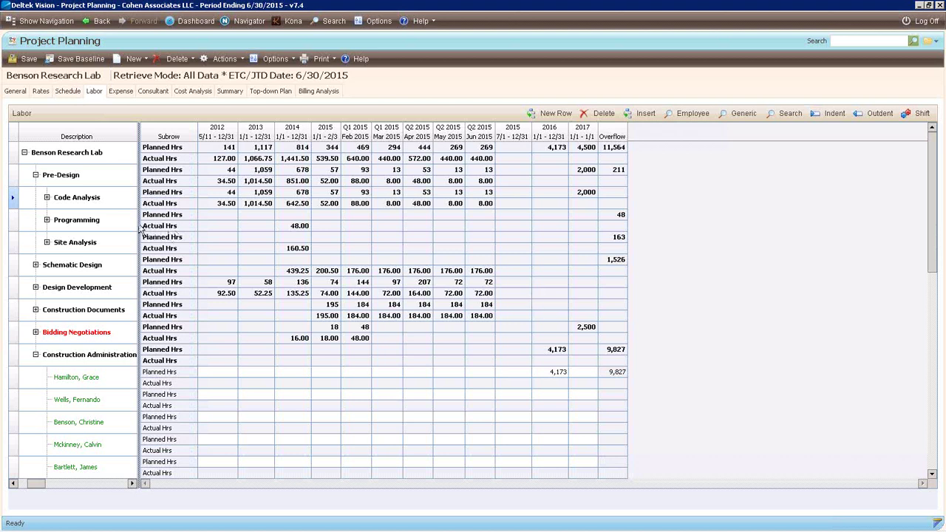
Widen the Labor grid's left pane until the Phase, Task, Start, Finish and Planned Hrs columns show.
left_click_drag(137, 223, 400, 148)
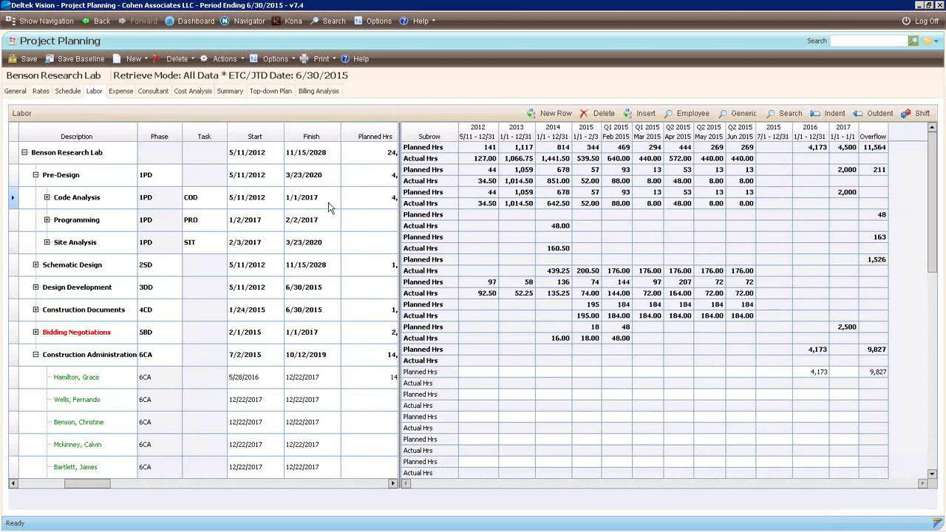
left_click_drag(399, 220, 502, 224)
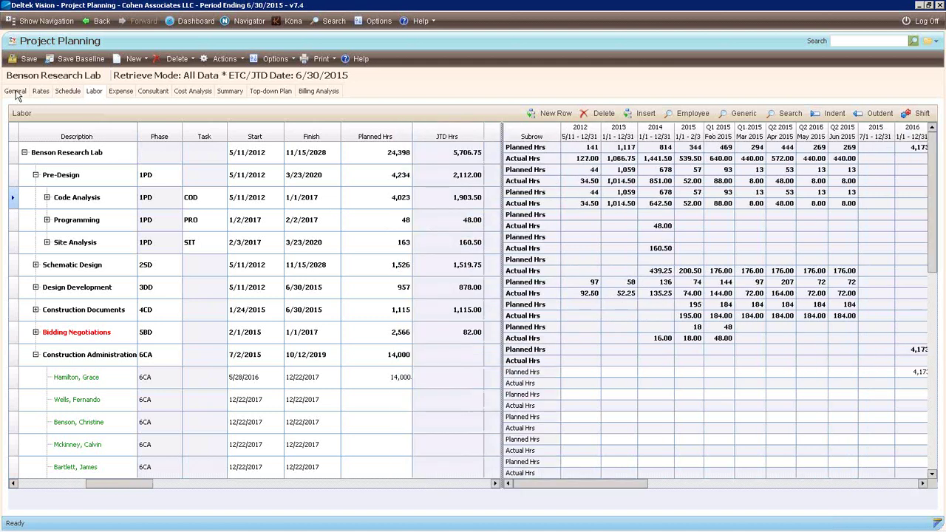
left_click(16, 92)
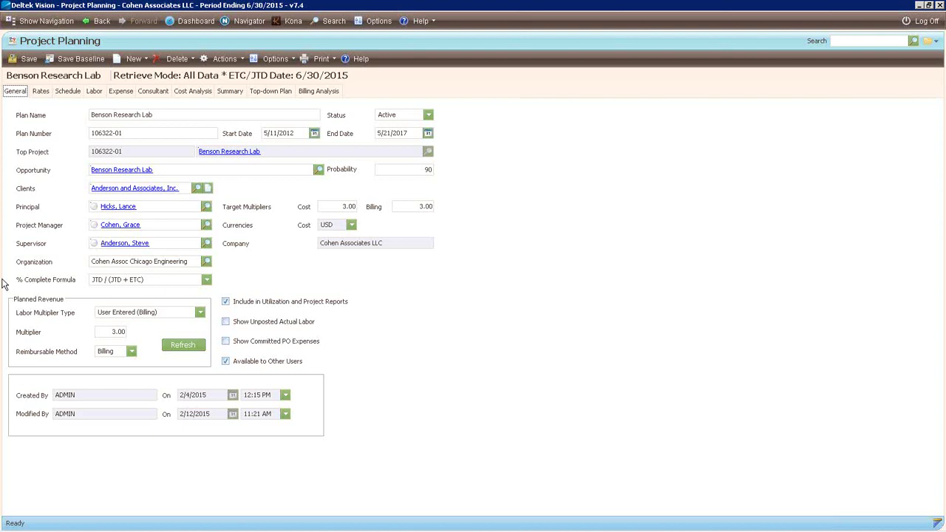
left_click(208, 280)
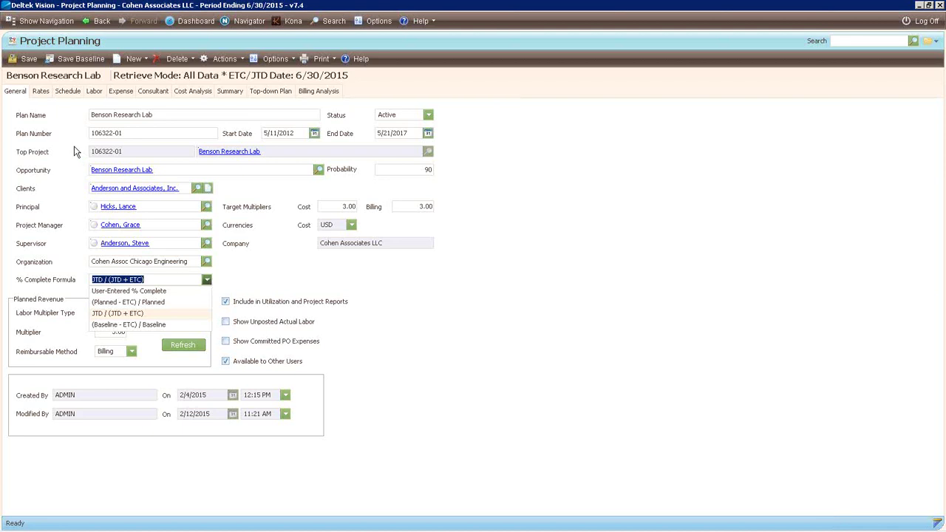
left_click(99, 99)
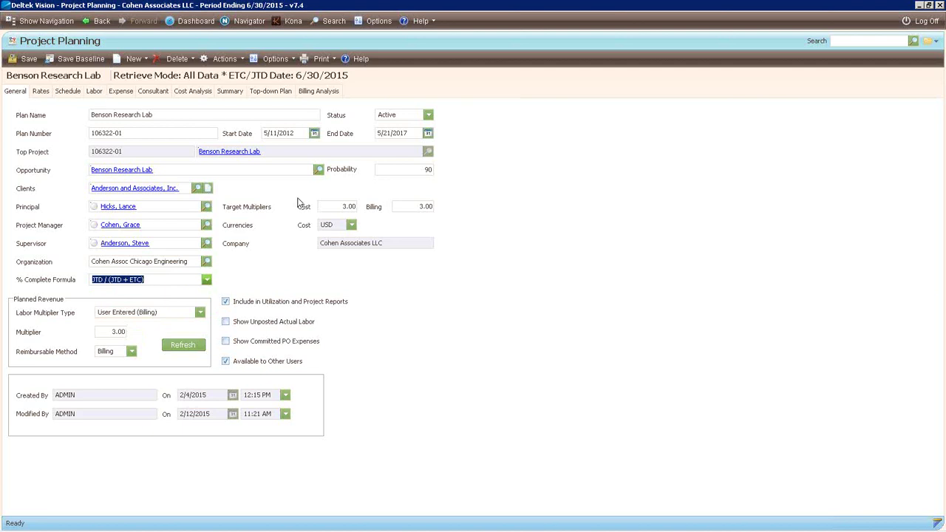
left_click(94, 91)
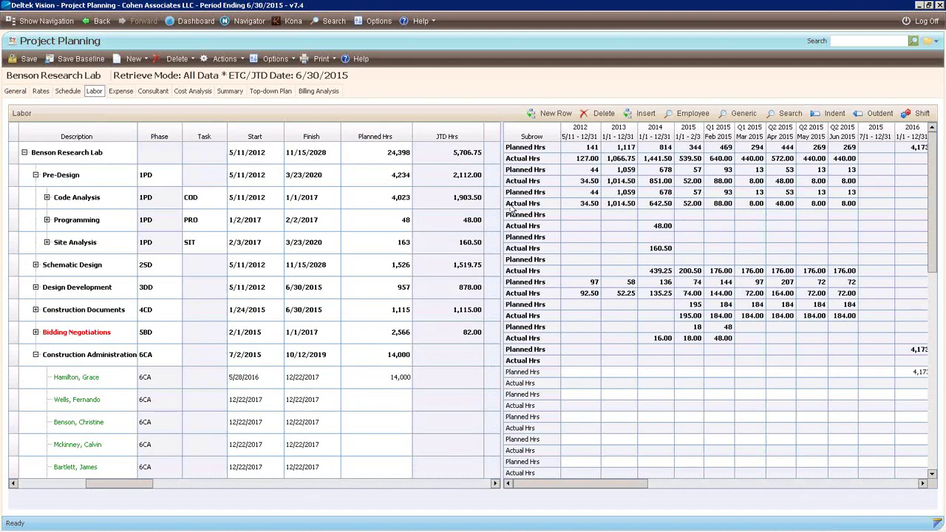
Widen the labor grid to show ETC, EAC and Planned Bill, and expand Code Analysis's employees.
left_click_drag(502, 211, 698, 199)
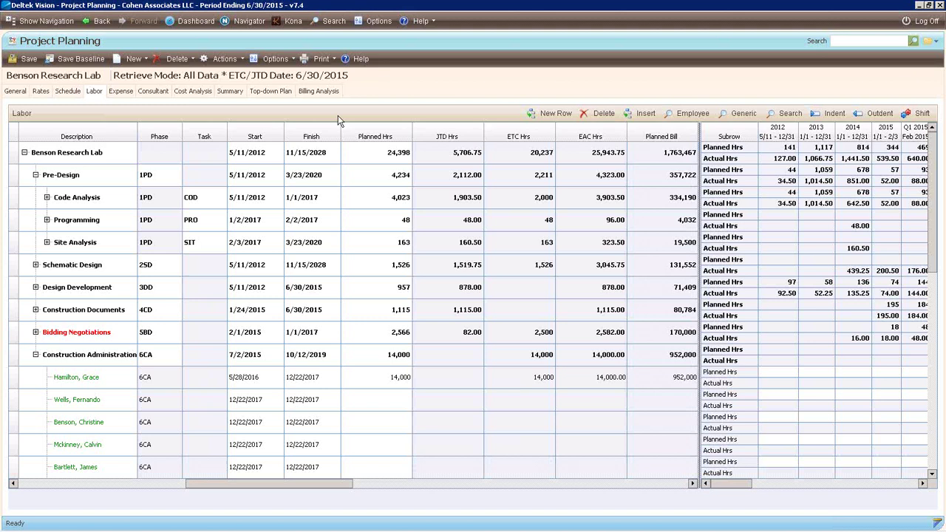
left_click(47, 197)
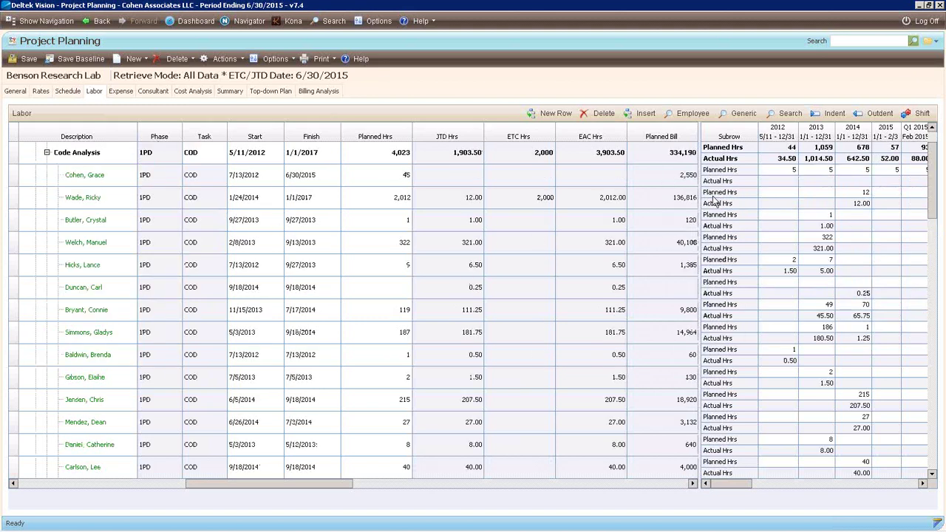
Set the first Code Analysis employee's planned hours to 90, then collapse Code Analysis and Construction Administration.
right_click(708, 231)
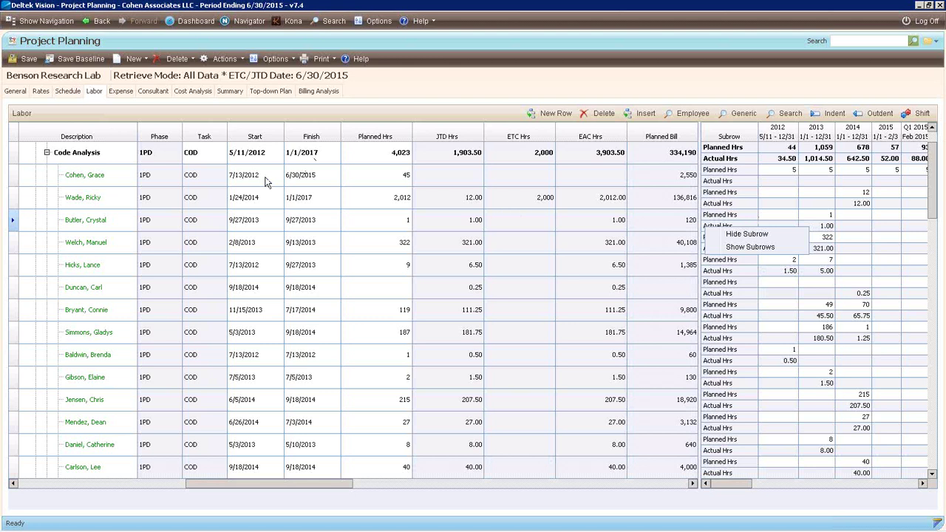
left_click(383, 182)
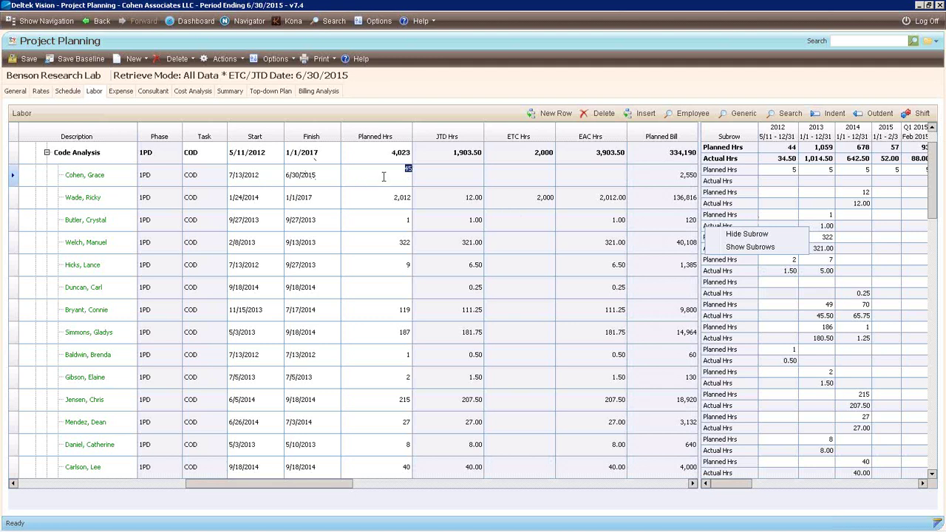
type("90")
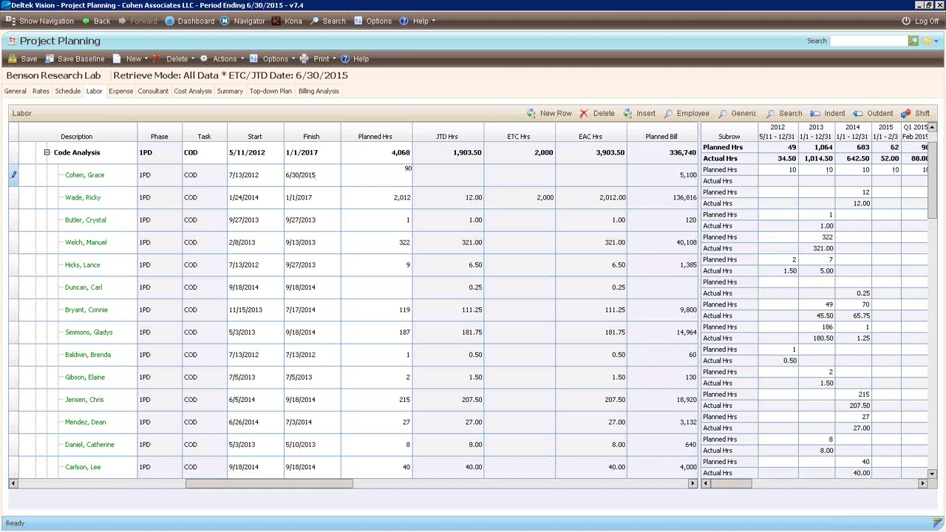
left_click(46, 153)
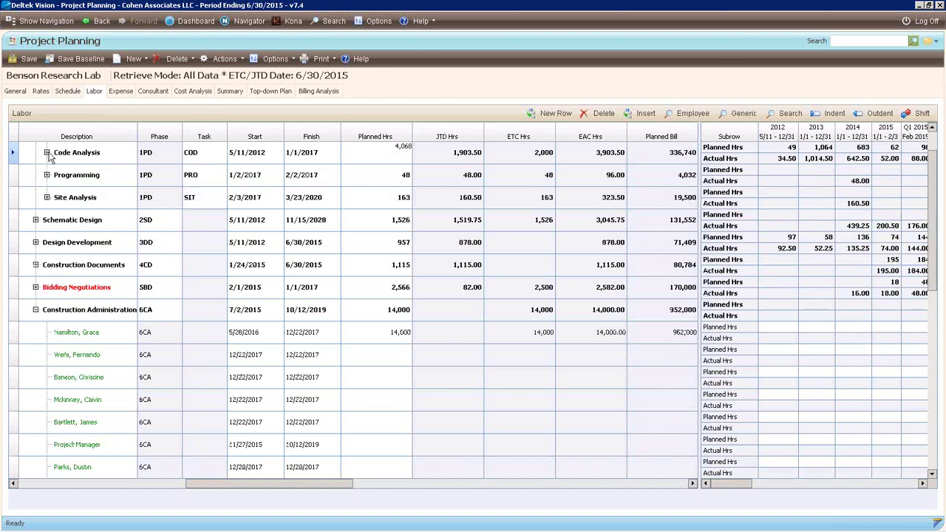
left_click(35, 311)
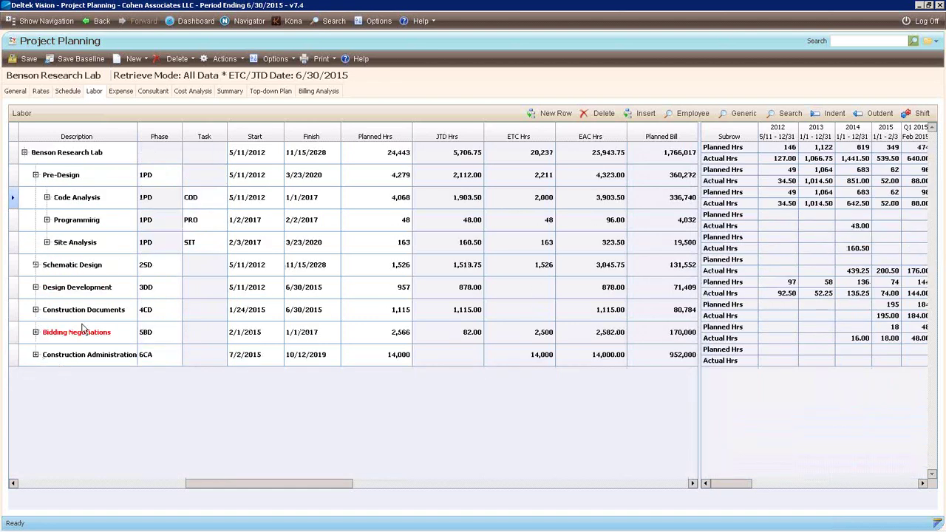
Insert a generic Civil Engineer row under Construction Administration, then collapse that group.
left_click(21, 355)
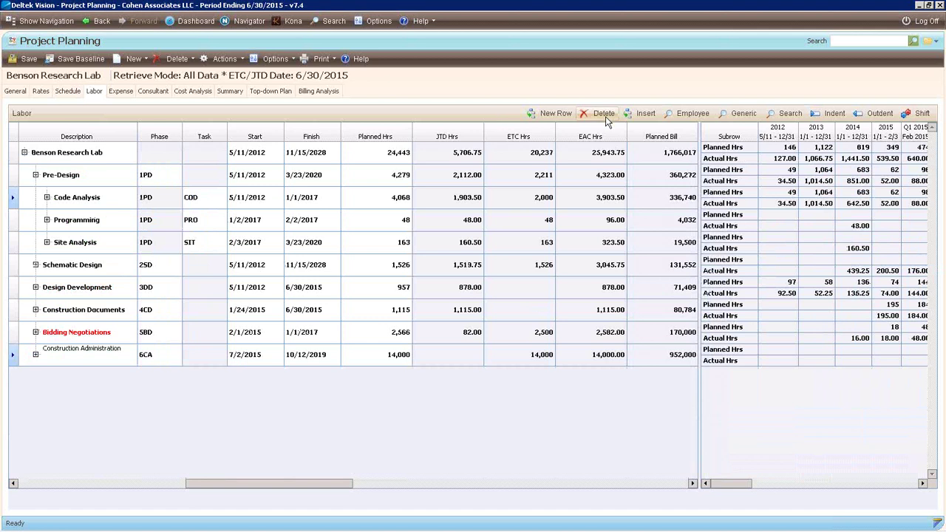
left_click(642, 113)
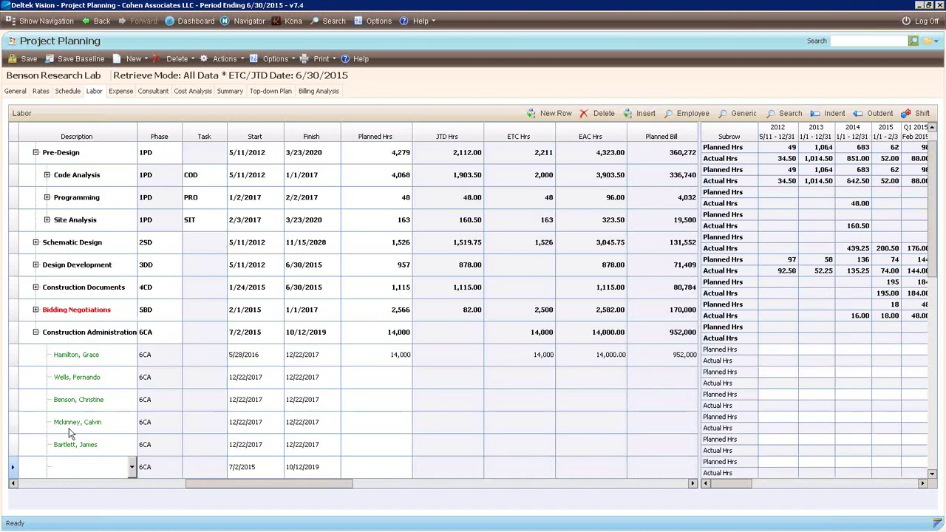
left_click(67, 464)
type("civi")
left_click(37, 333)
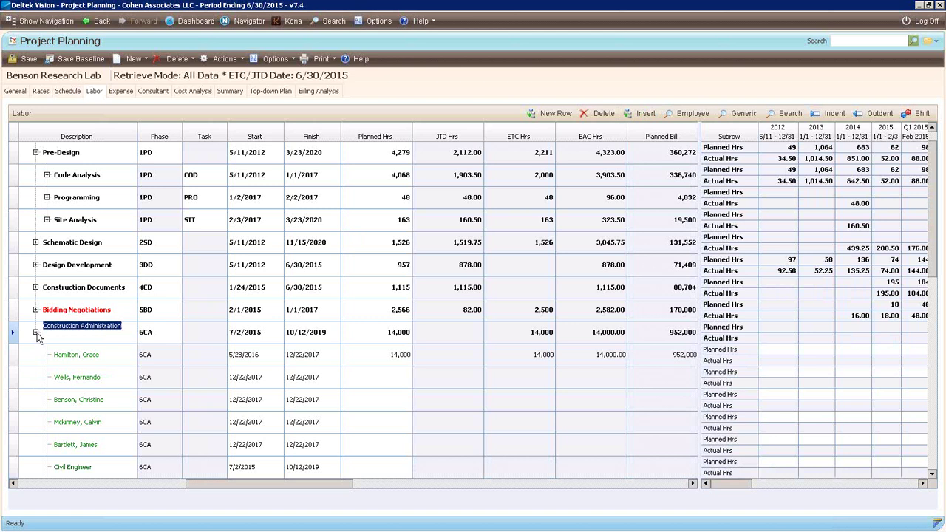
left_click(36, 333)
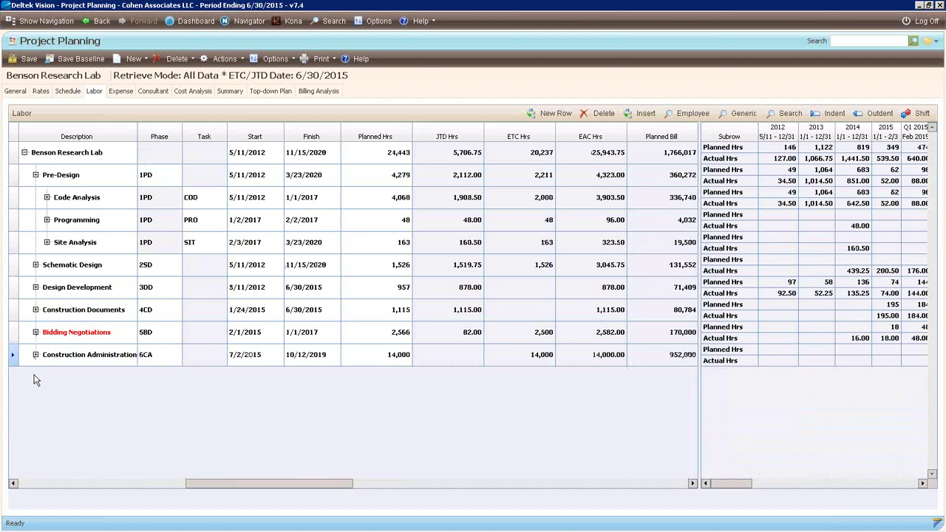
Add a top-level row described as Add'l Service 1, then expand and collapse Code Analysis.
left_click(558, 116)
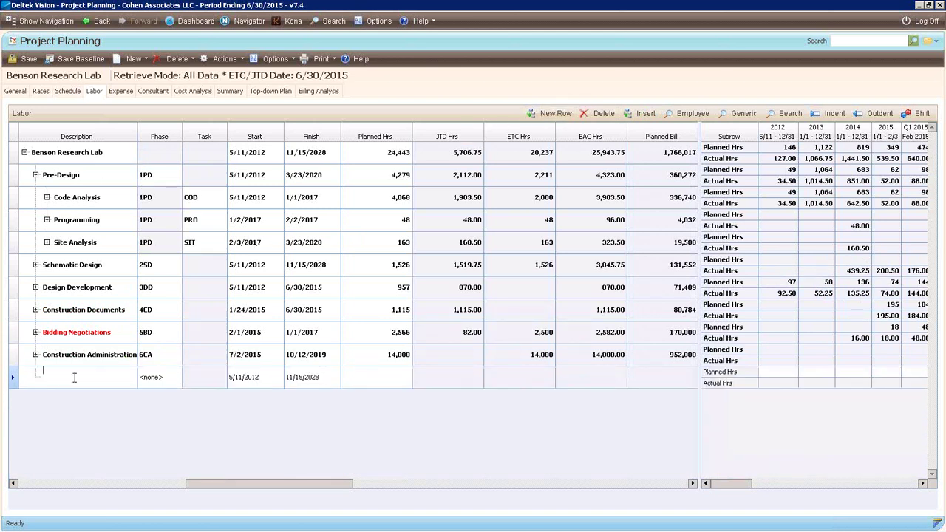
type("Add'l Service 1")
left_click(171, 379)
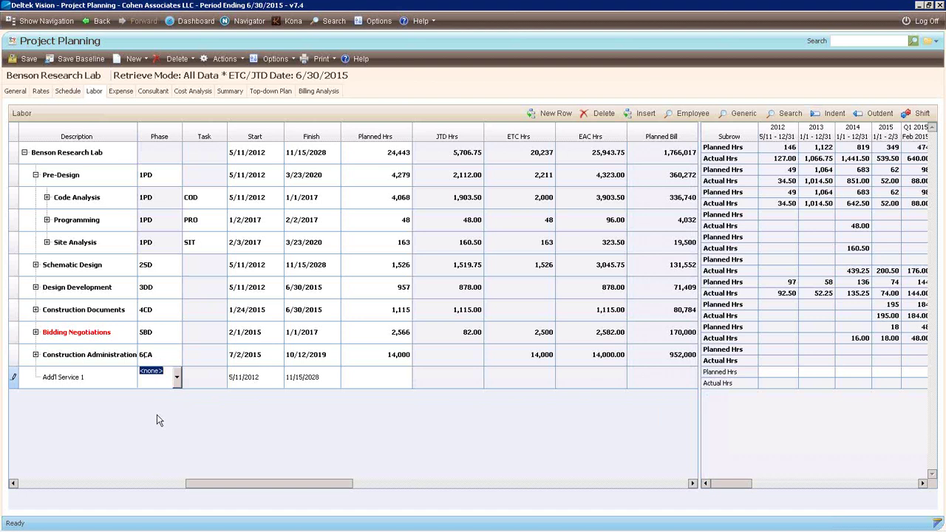
left_click(47, 198)
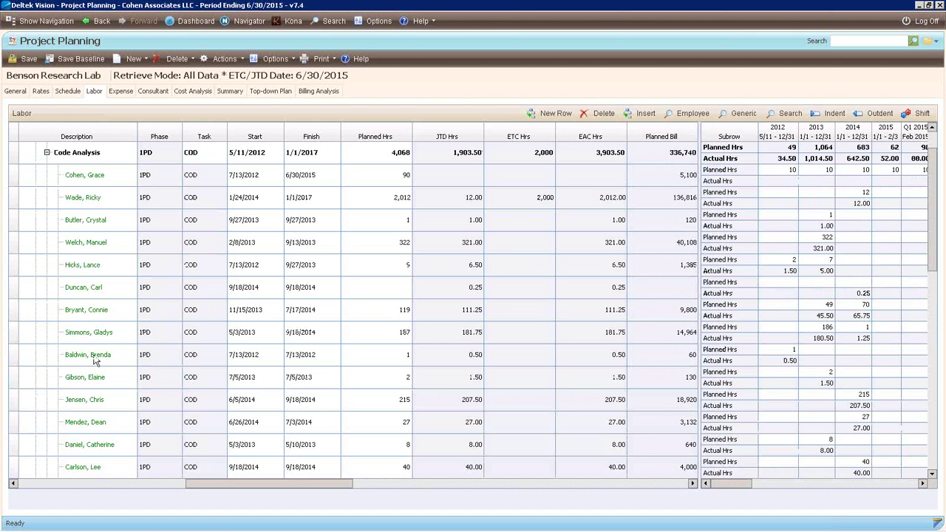
left_click(47, 153)
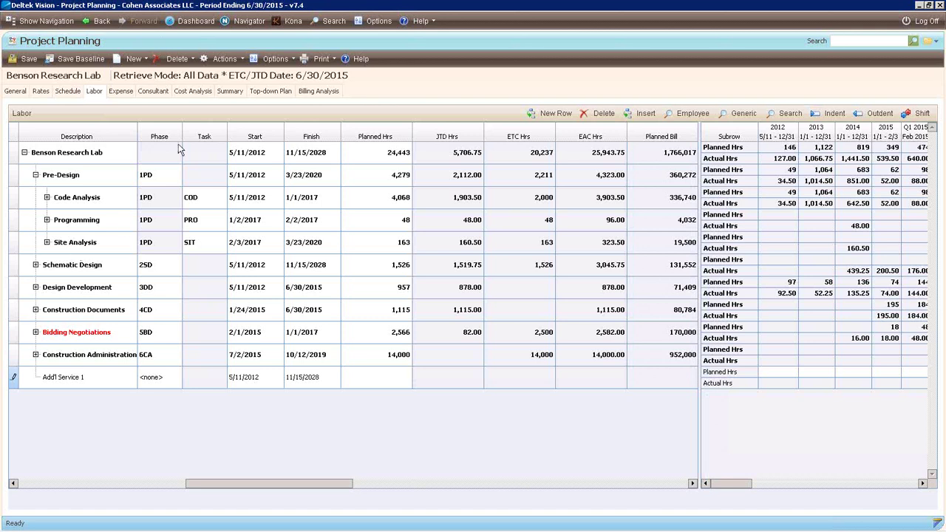
Check the Actions menu without choosing anything, then show the Expenses grid (43,710 planned cost).
left_click(224, 60)
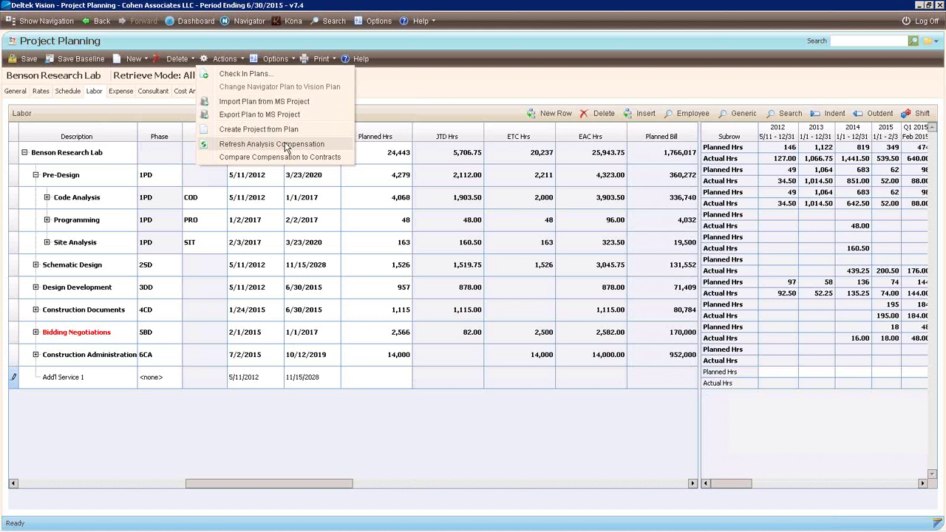
left_click(183, 434)
left_click(120, 91)
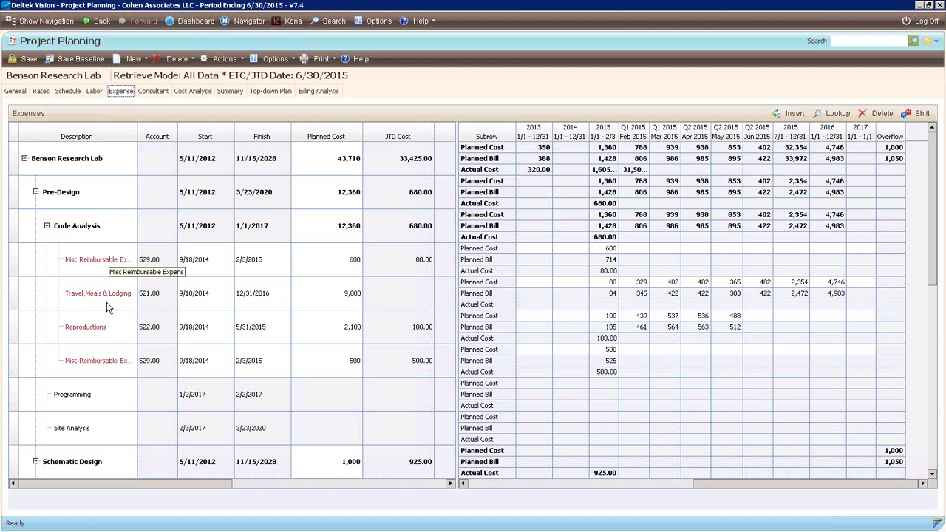
Show the Consultants grid, totalling 73,354 planned cost at 36.70 percent complete.
left_click(153, 91)
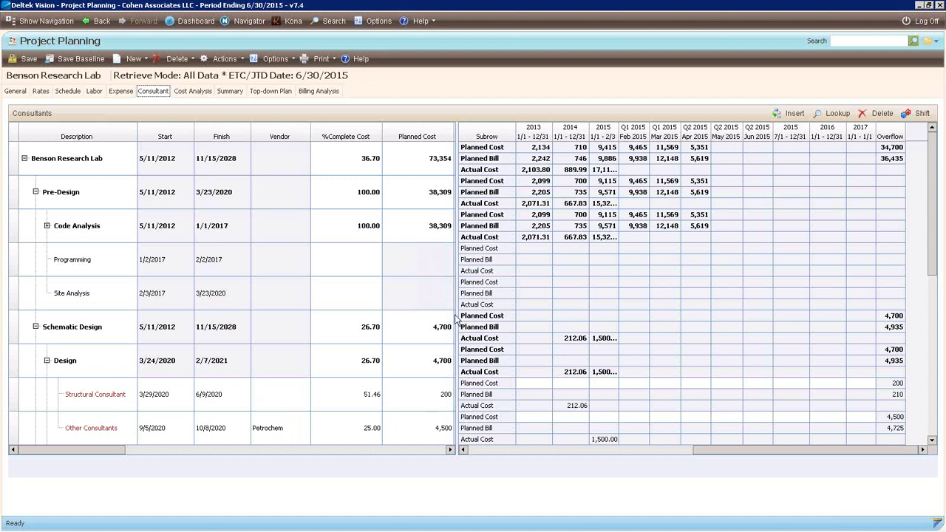
Widen the consultant grid to show JTD Cost and Dependency, cancelling the Other Consultants edit to keep 25.00%.
left_click_drag(457, 318, 690, 309)
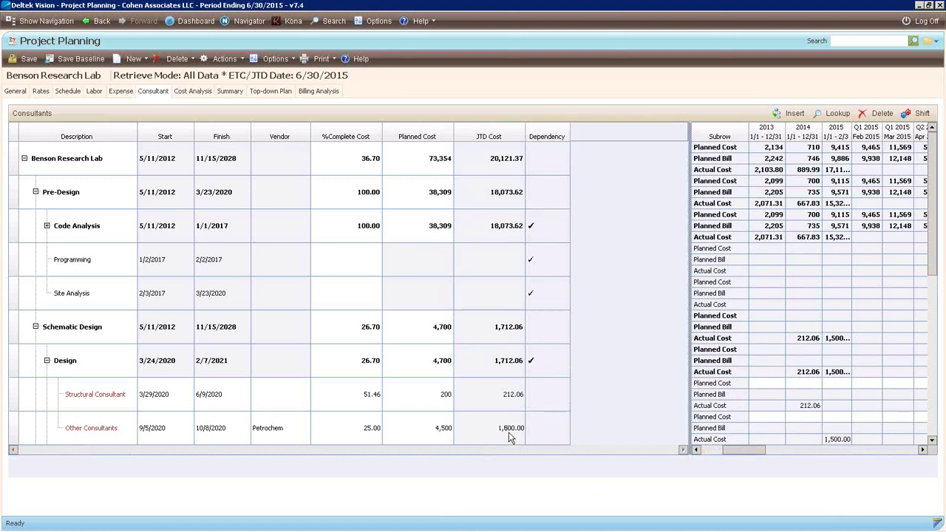
left_click(360, 428)
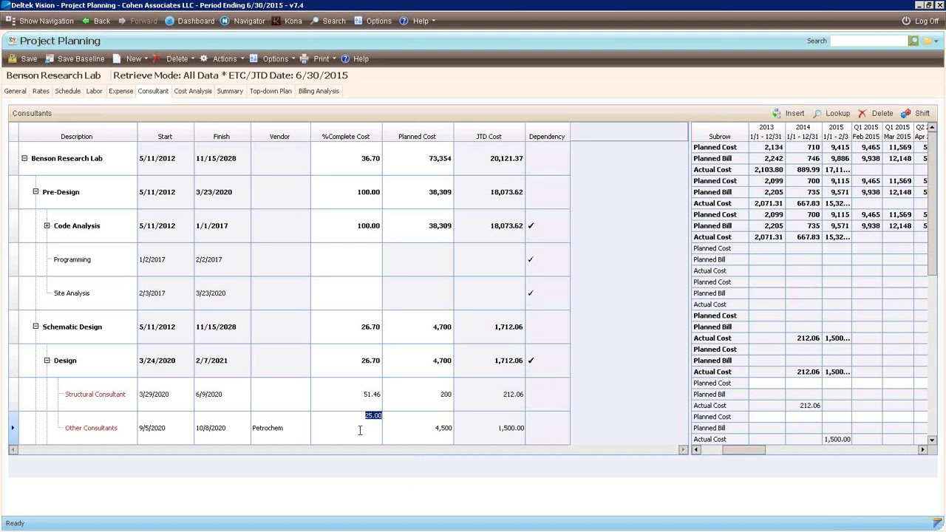
type("100")
key("Escape")
left_click(368, 419)
Review Cost Analysis values: Planned Multiplier, Planned Profit, Actual Profit %, % Expended and % Complete.
left_click(198, 94)
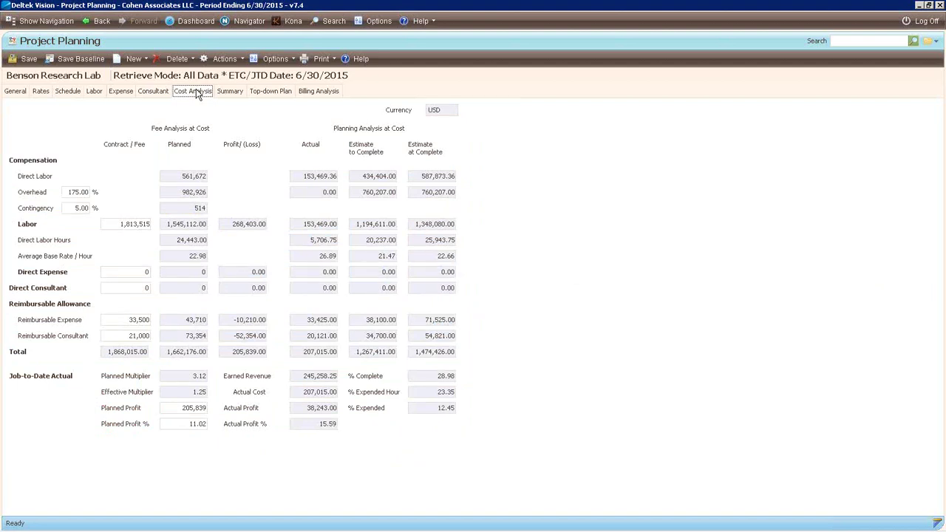
left_click(183, 376)
left_click(179, 408)
left_click(323, 425)
left_click(439, 407)
left_click(440, 376)
Look over the Billing Analysis, then view the Summary showing 5,420,971.00 planned revenue.
left_click(320, 94)
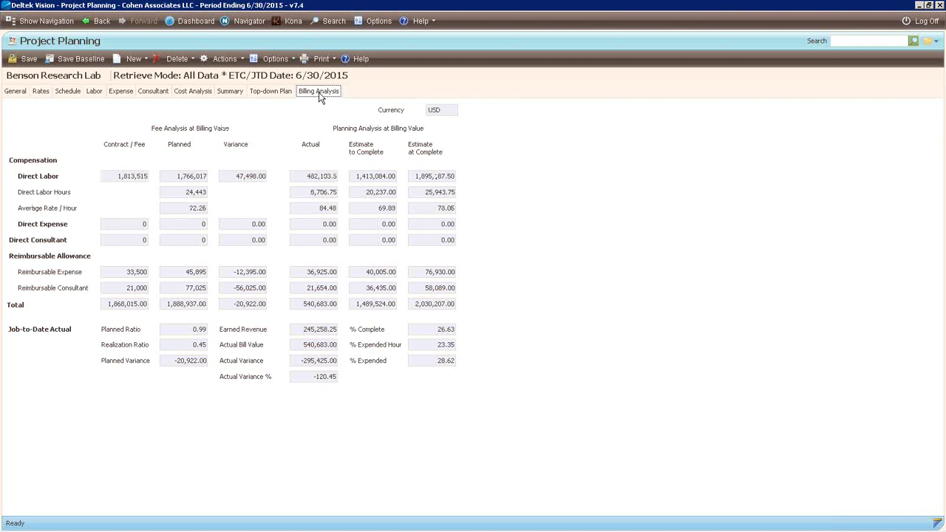
left_click(230, 92)
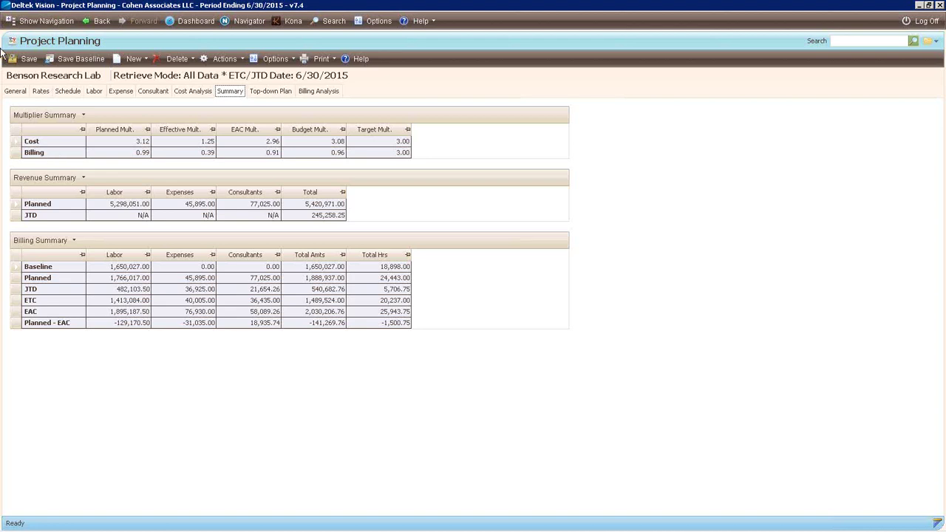
Return to the Labor grid showing 24,443 planned hours and 1,766,017 planned billing.
left_click(94, 91)
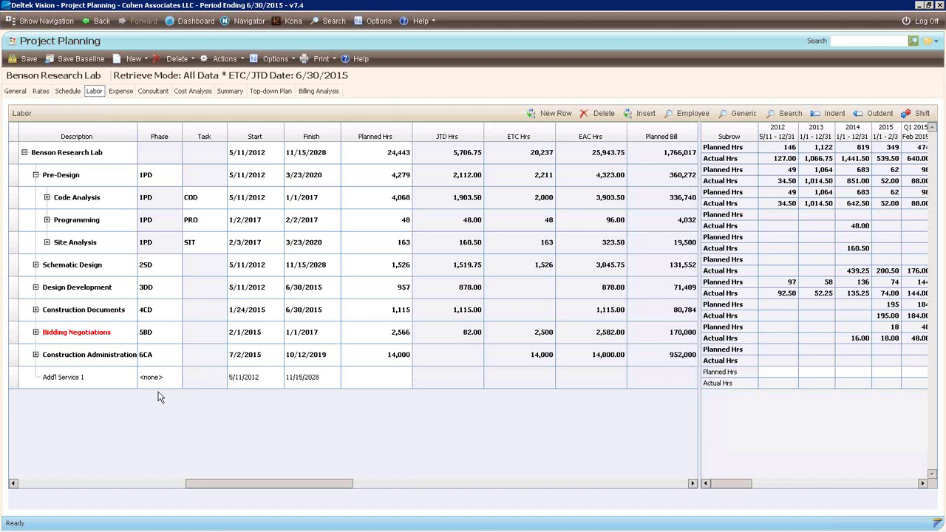
Show the Benson Research Lab Gantt schedule and review the Code Analysis and Programming bar dates across 2018–2023.
left_click(74, 91)
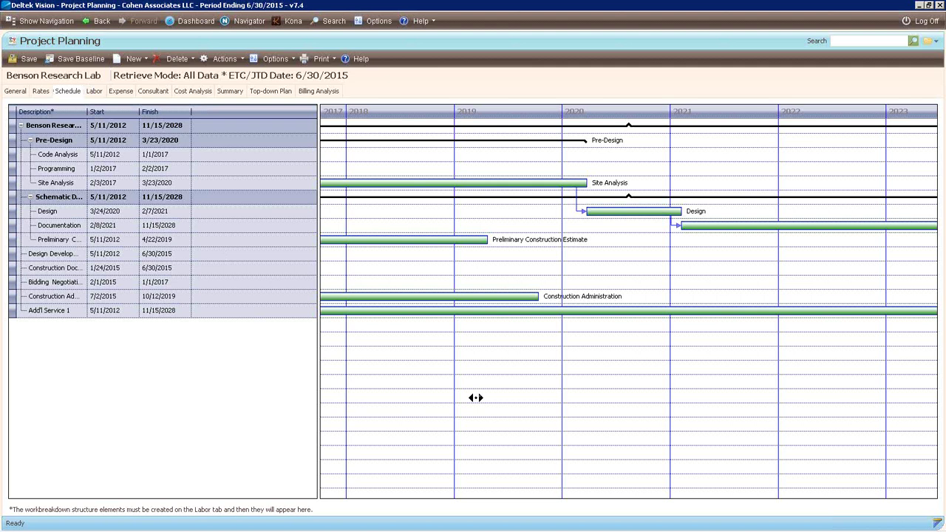
left_click_drag(475, 398, 841, 418)
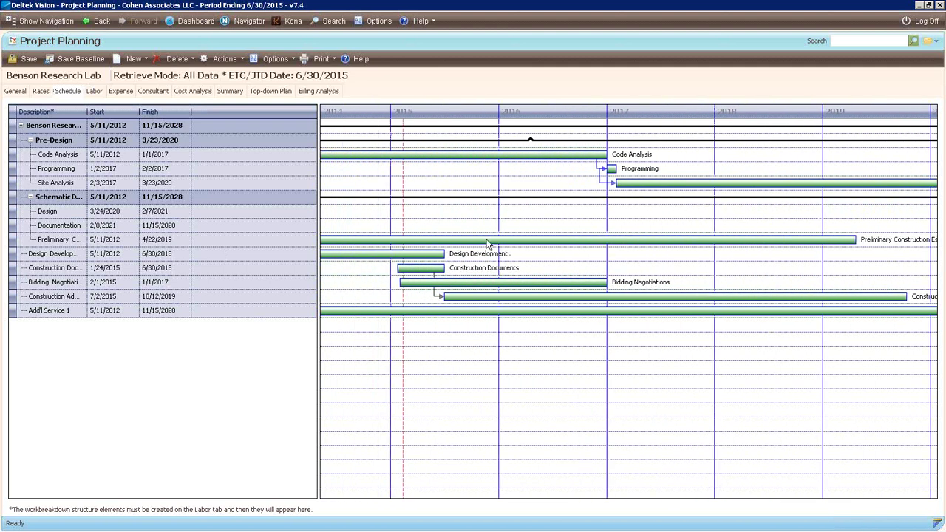
mouse_move(583, 159)
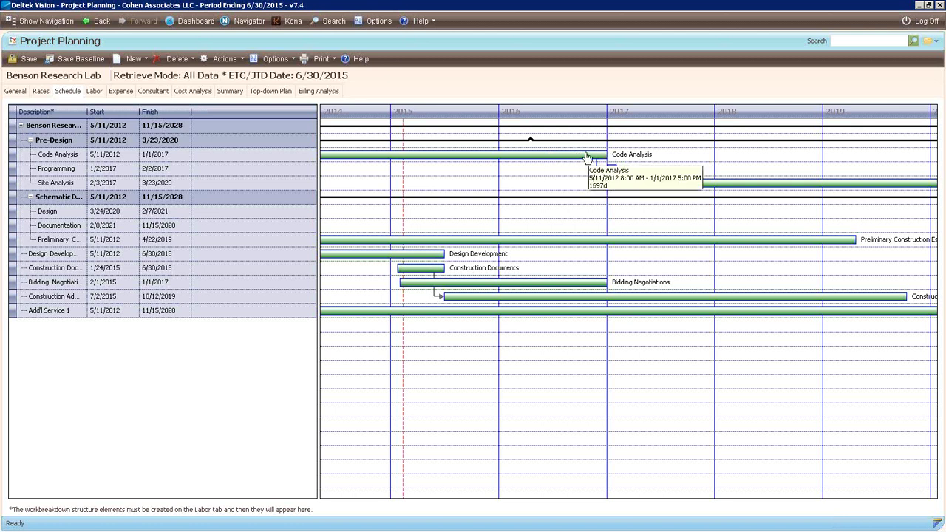
mouse_move(611, 171)
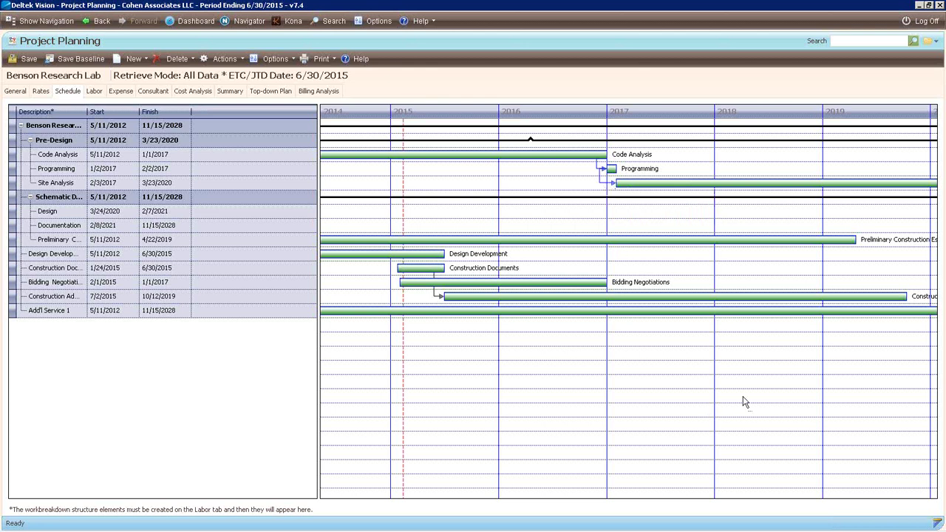
left_click_drag(745, 402, 473, 389)
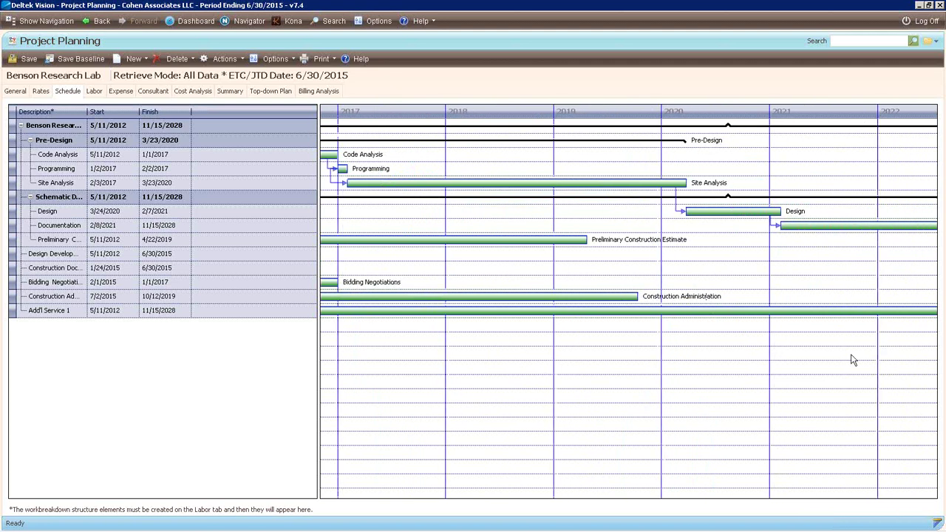
left_click_drag(851, 360, 712, 363)
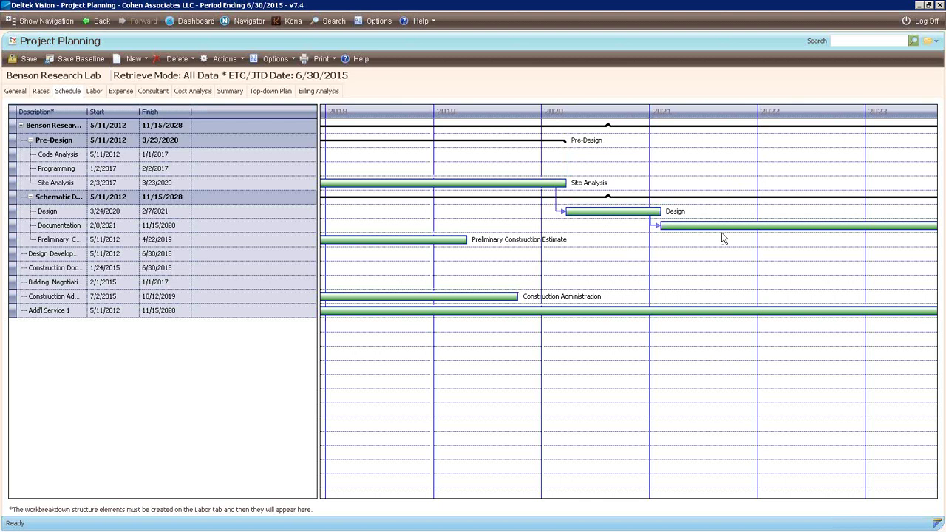
Drag the Preliminary Construction Estimate bar later, to 8/3/2020–1/3/2023.
left_click(436, 241)
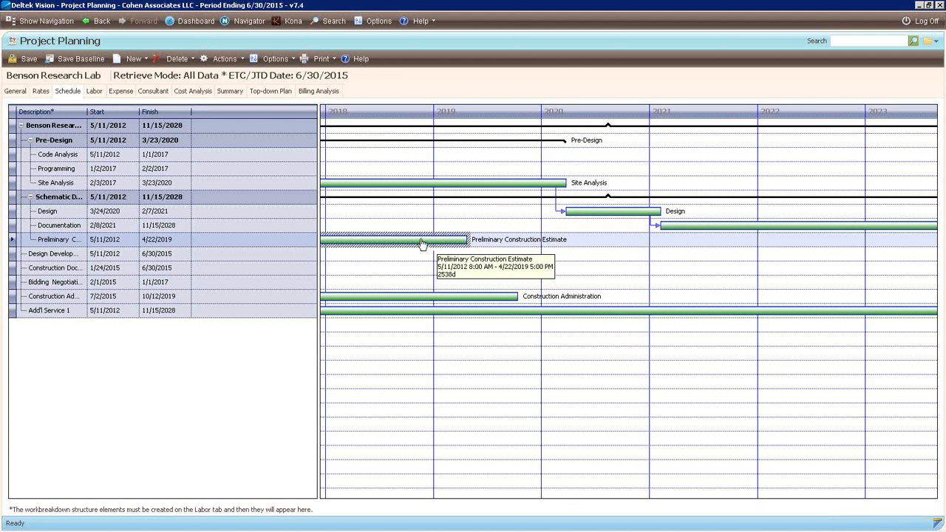
left_click_drag(409, 289, 924, 269)
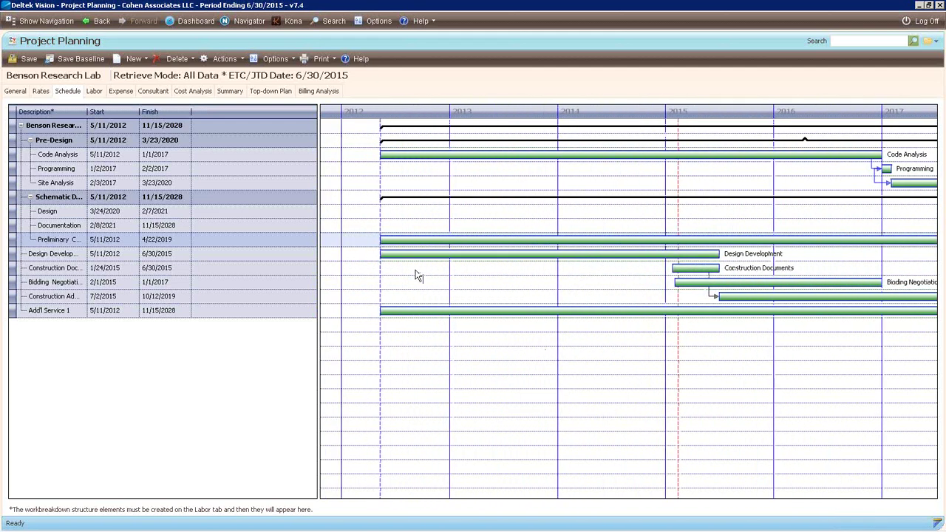
left_click(399, 242)
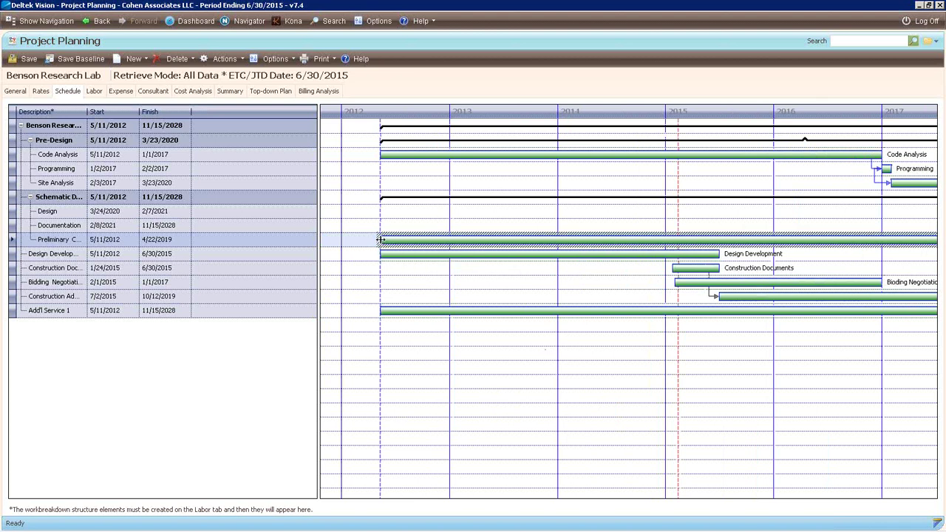
left_click_drag(380, 240, 863, 238)
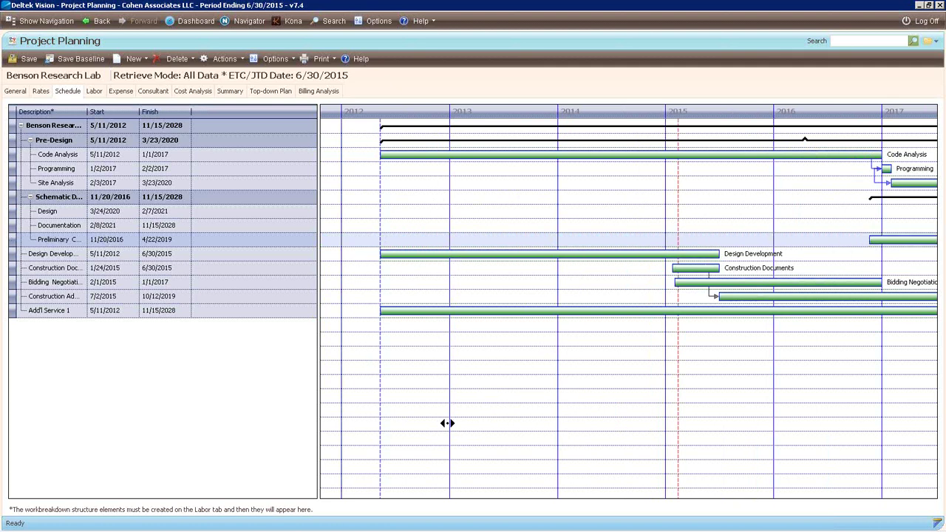
left_click_drag(448, 423, 350, 414)
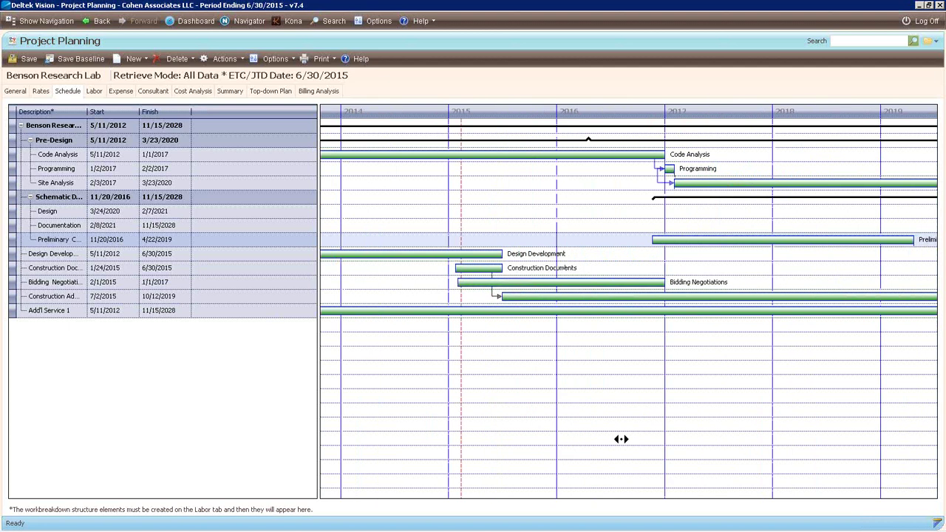
left_click_drag(621, 439, 454, 241)
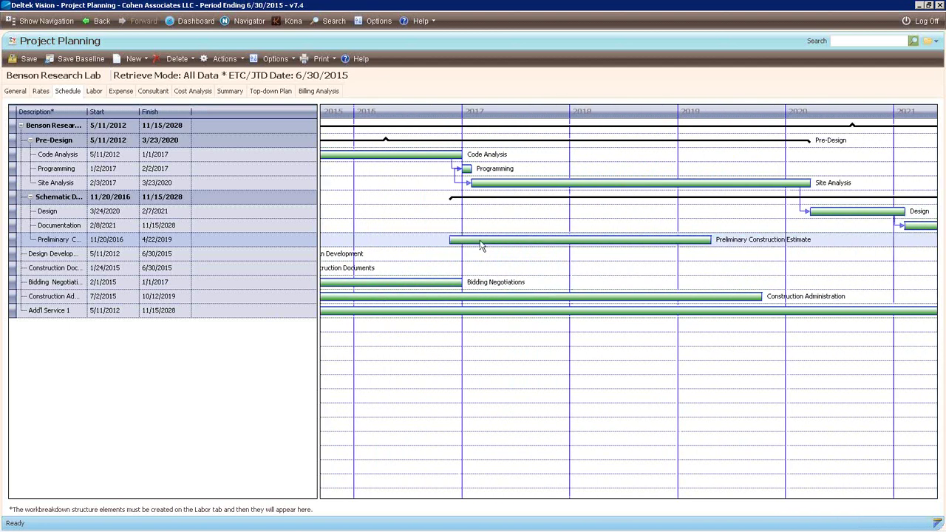
left_click(481, 245)
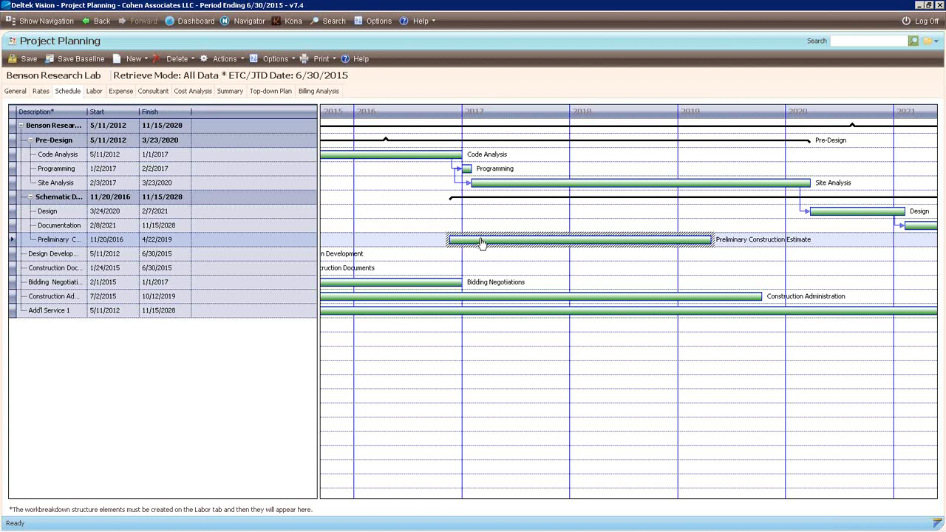
left_click_drag(484, 243, 881, 240)
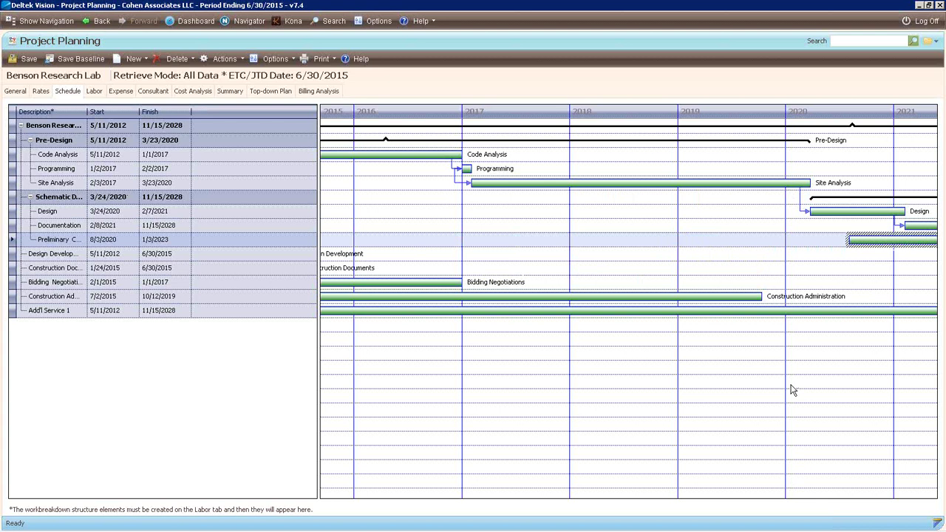
Link Preliminary Construction Estimate after Documentation, placing it at 11/16/2028–4/18/2031.
left_click_drag(791, 390, 320, 357)
left_click_drag(779, 391, 753, 395)
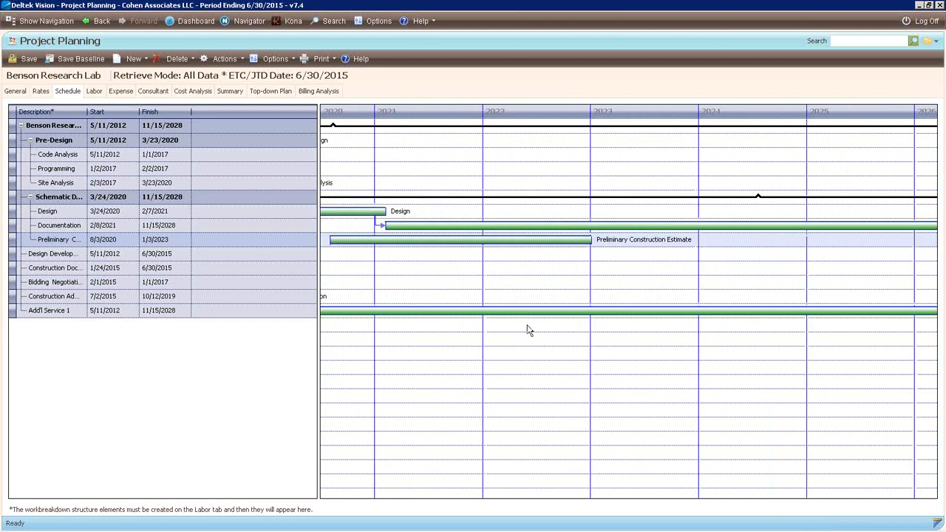
left_click(475, 244)
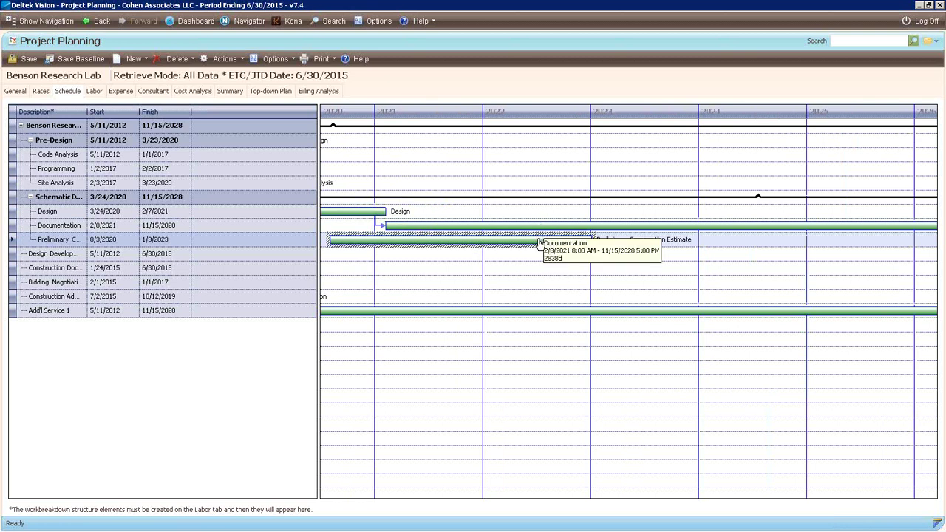
left_click_drag(539, 243, 592, 235)
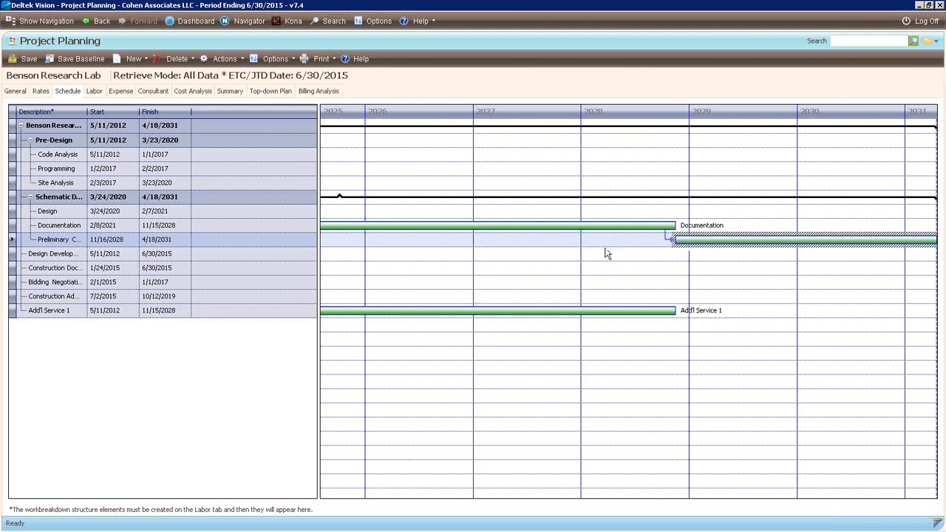
In Edit Dependencies, set the Documentation link's lag to 30 days with direction Before.
right_click(698, 243)
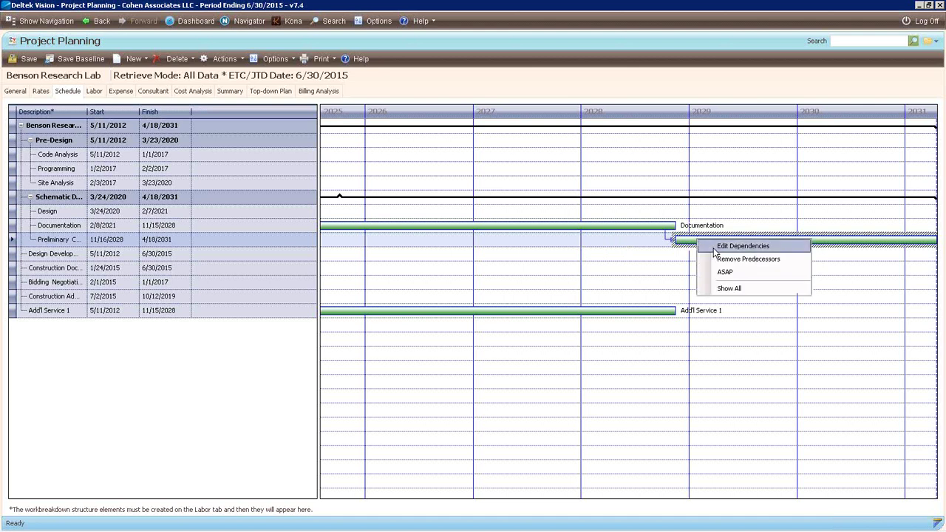
left_click(713, 249)
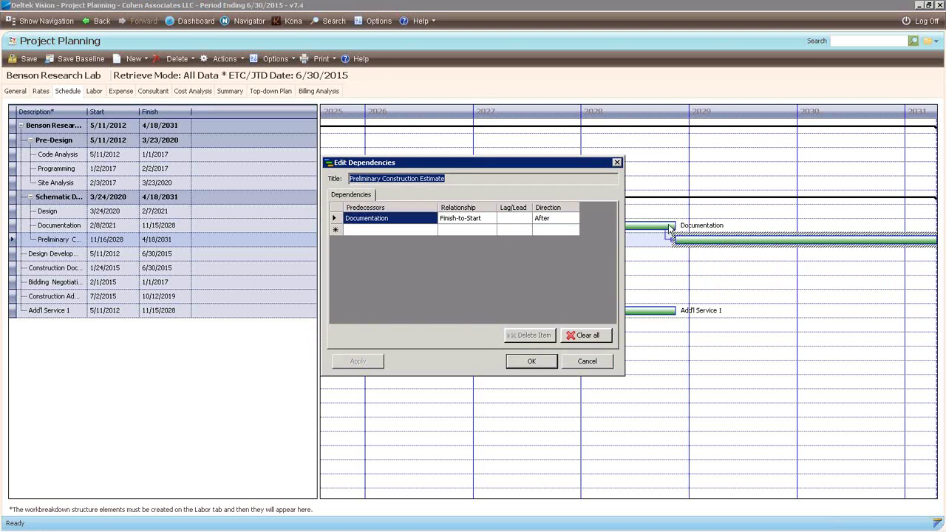
left_click(520, 219)
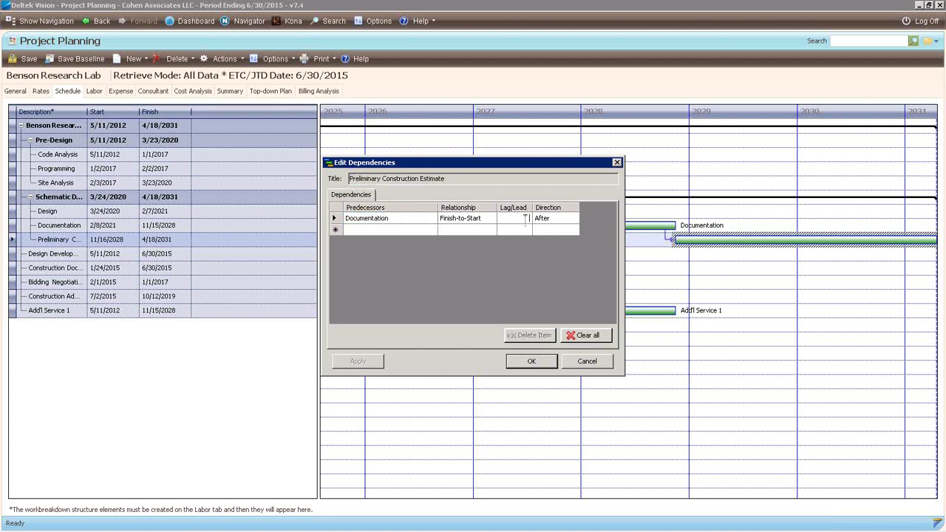
type("30")
left_click(526, 230)
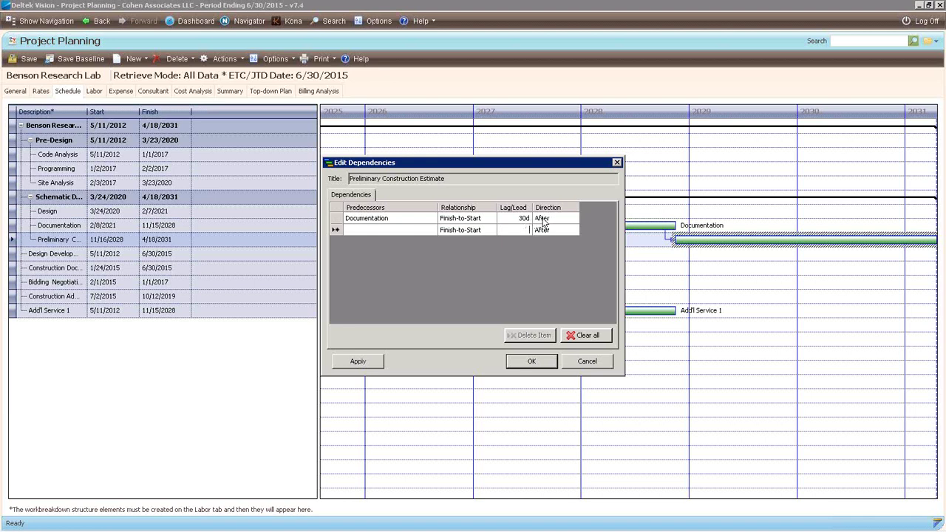
left_click(544, 220)
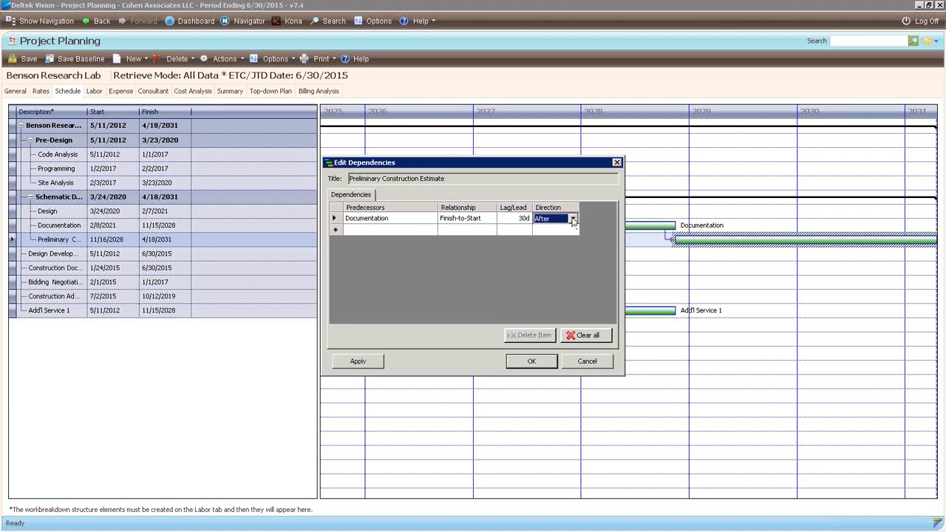
left_click(573, 218)
left_click(545, 238)
Leave the Documentation link as Finish-to-Start and confirm the 30d Before dependency with OK.
left_click(479, 219)
left_click(491, 219)
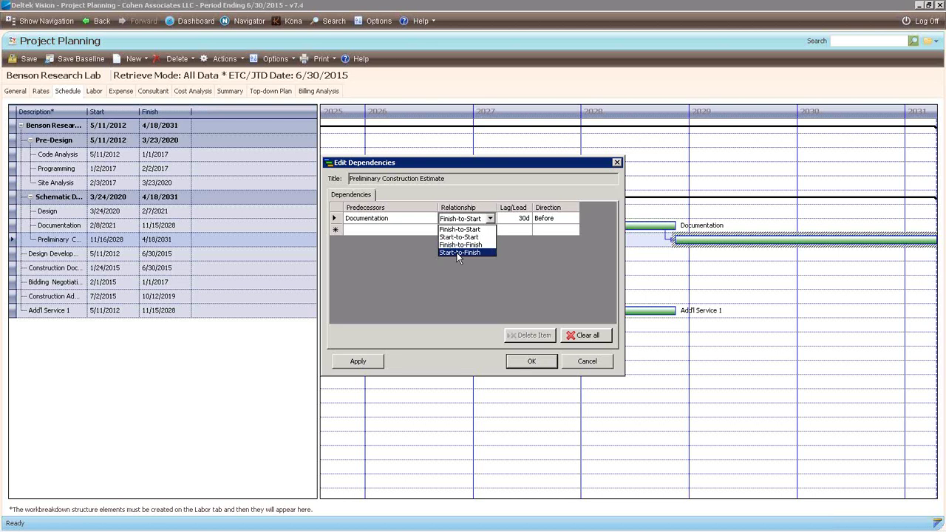
left_click(534, 366)
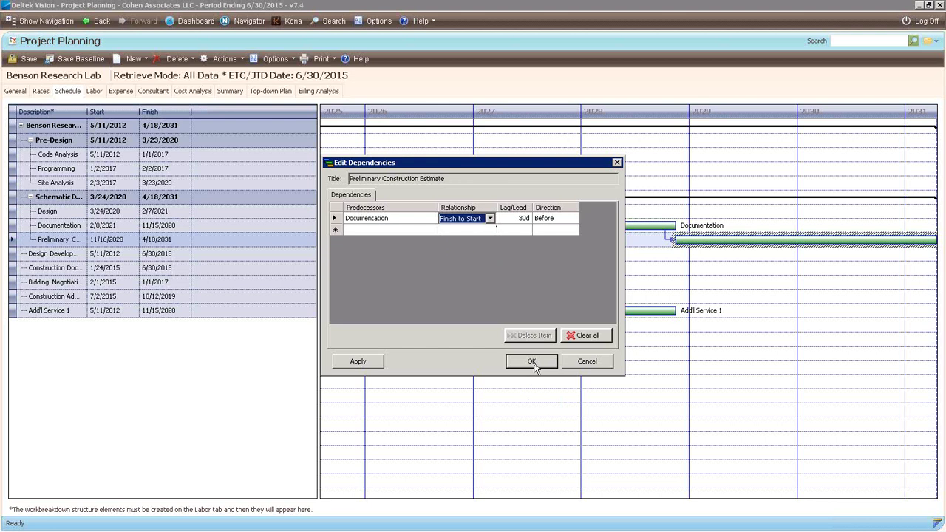
left_click(532, 362)
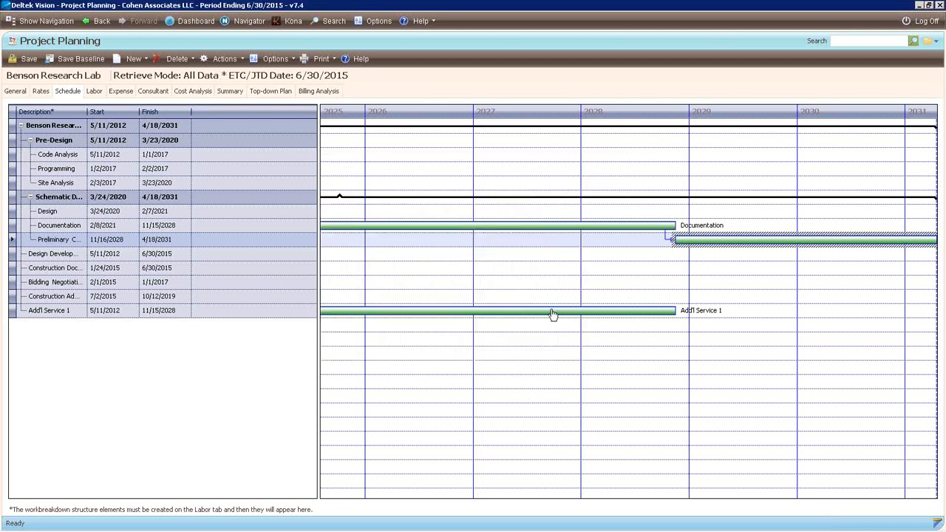
Drag Preliminary Construction Estimate's finish back so it runs 11/16/2028–4/16/2029.
left_click_drag(784, 317, 513, 313)
left_click(662, 244)
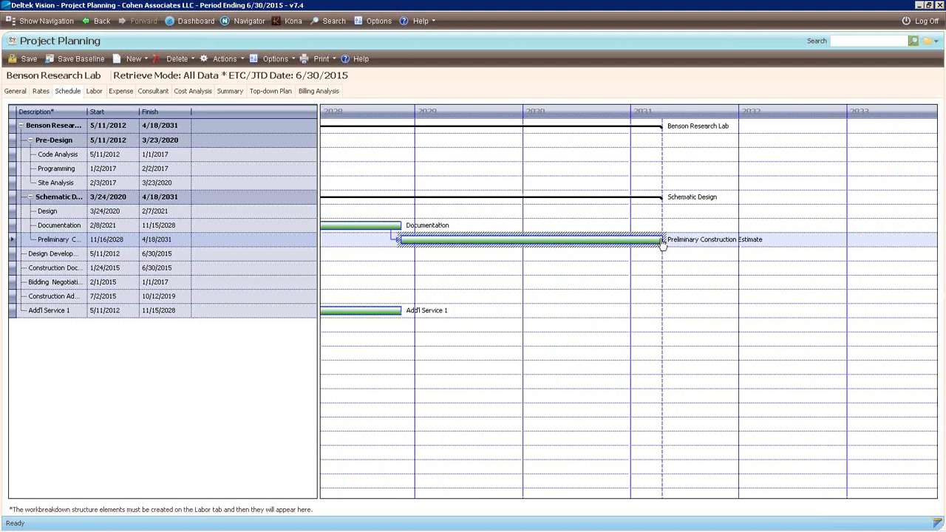
left_click_drag(662, 244, 446, 239)
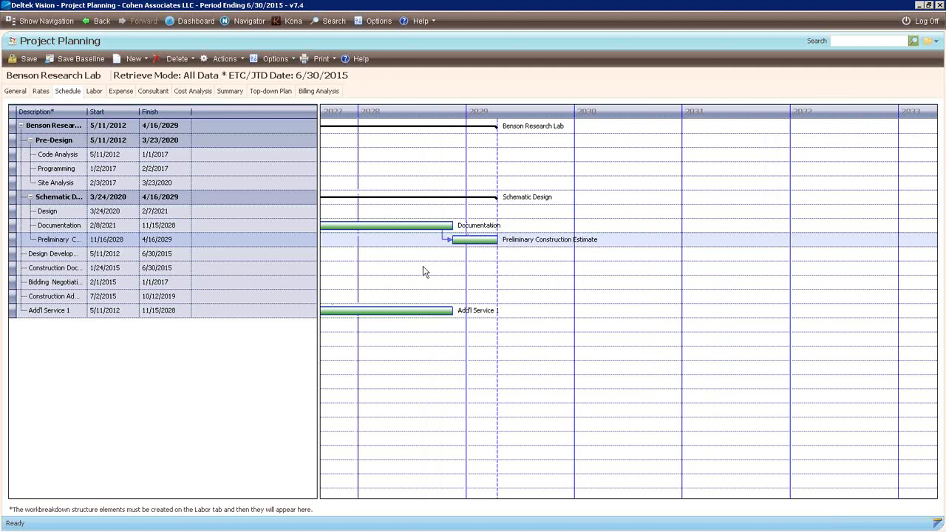
scroll(417, 272, "up", 5)
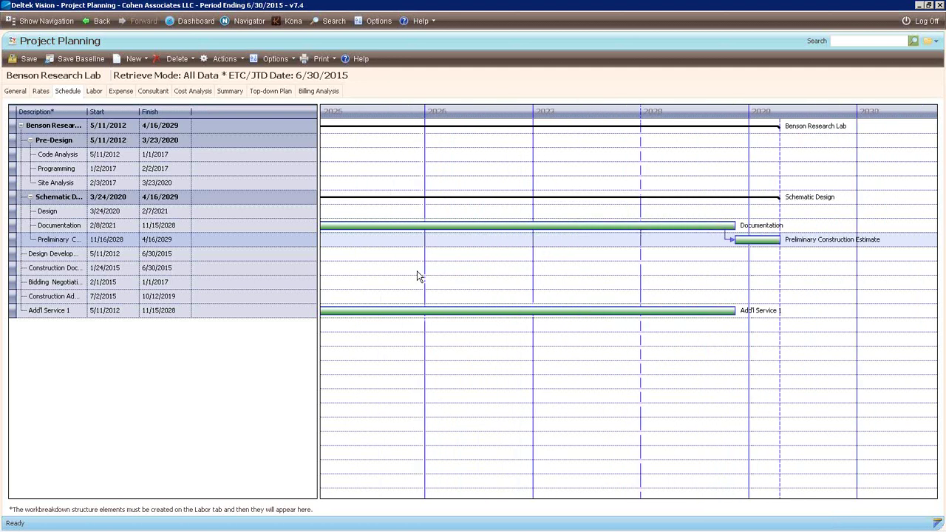
scroll(417, 274, "up", 10)
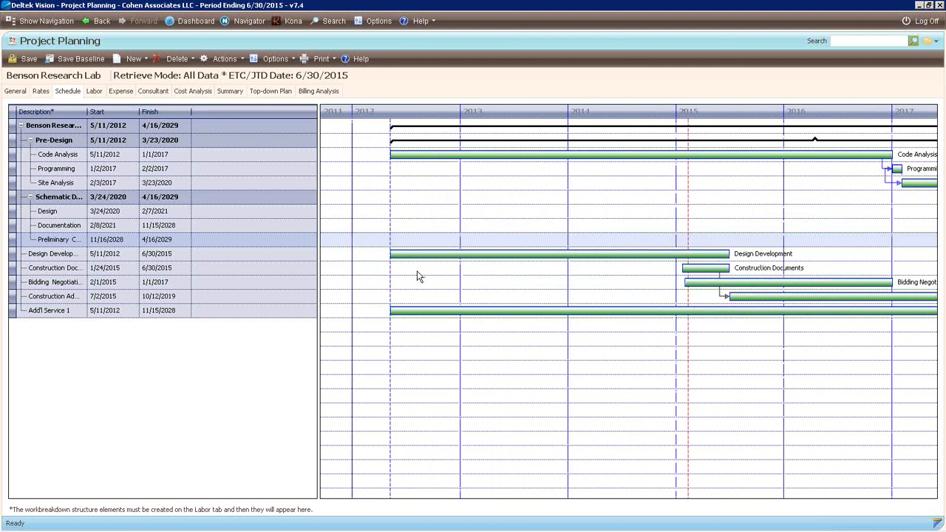
Move Design Development later and set its start to 12/6/2013, ending 1/24/2017 (1146 days).
left_click(429, 254)
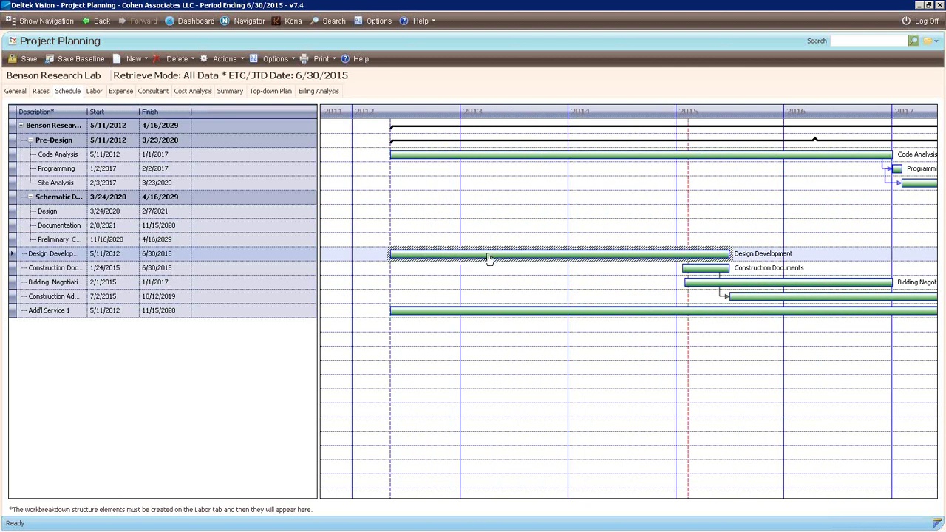
left_click_drag(488, 260, 660, 254)
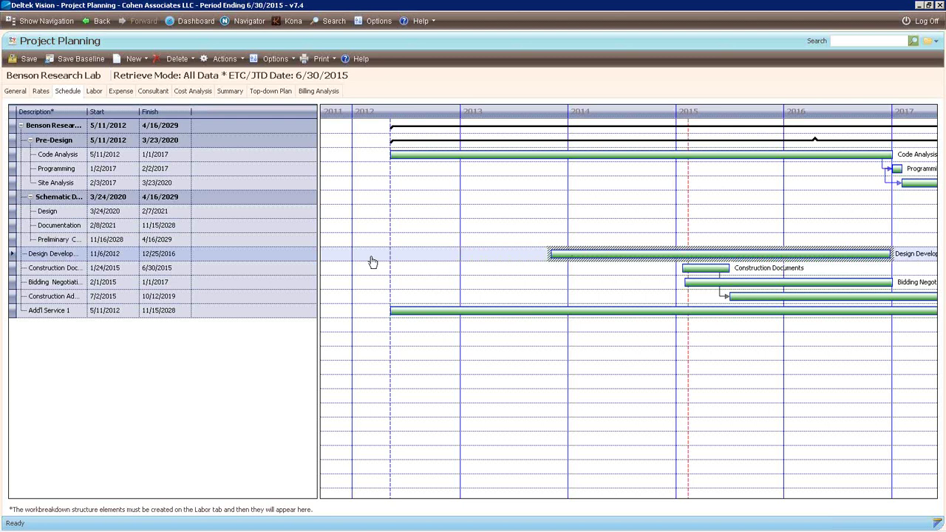
left_click(117, 257)
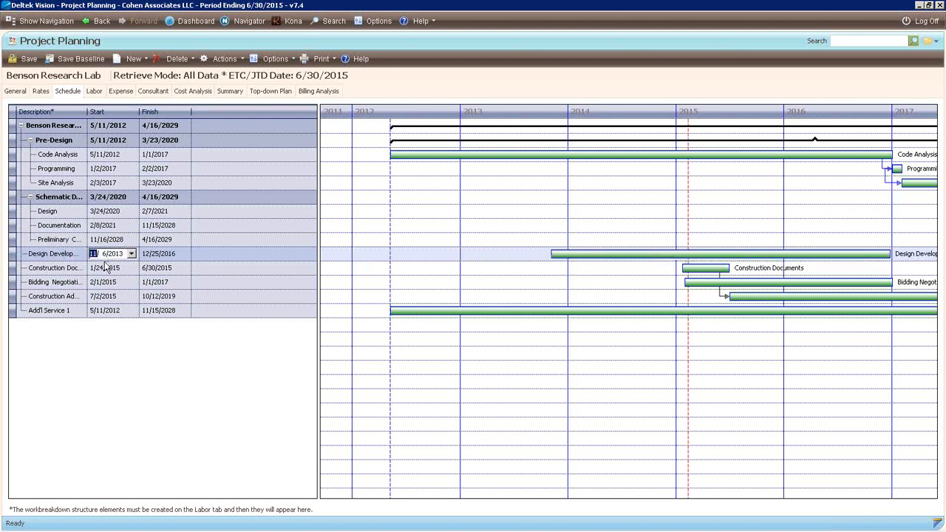
key("Return")
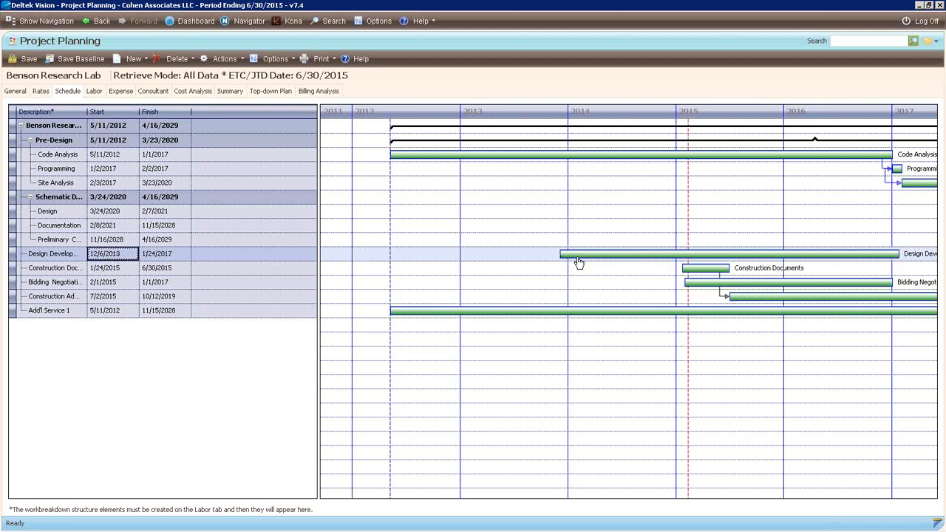
mouse_move(578, 262)
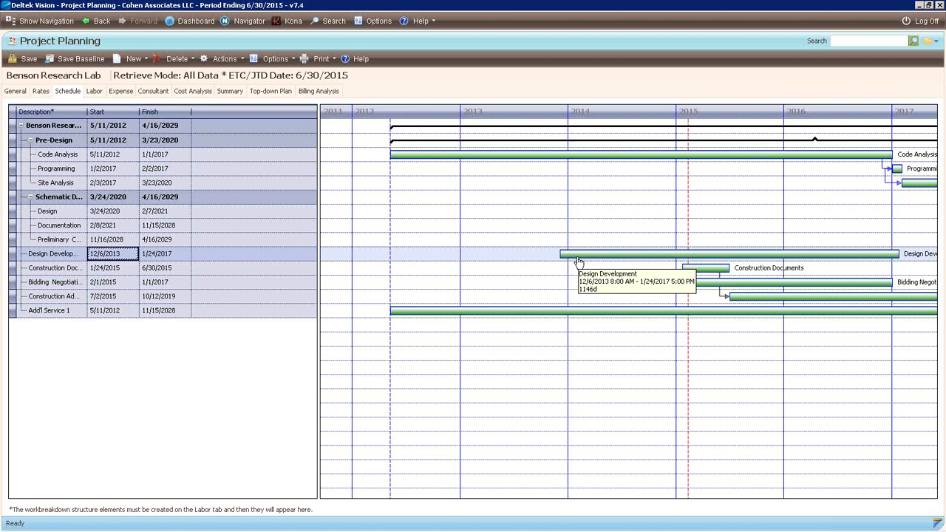
Switch to Labor and back to Schedule to reload the Gantt view.
left_click(95, 95)
left_click(70, 92)
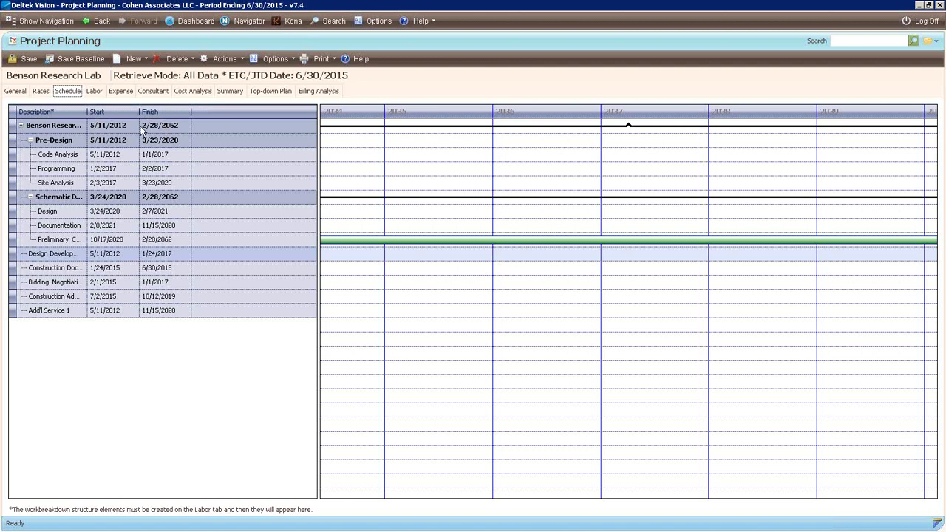
Reload the Gantt chart again via Labor and Schedule, showing the project finishing 8/6/2078.
left_click(92, 91)
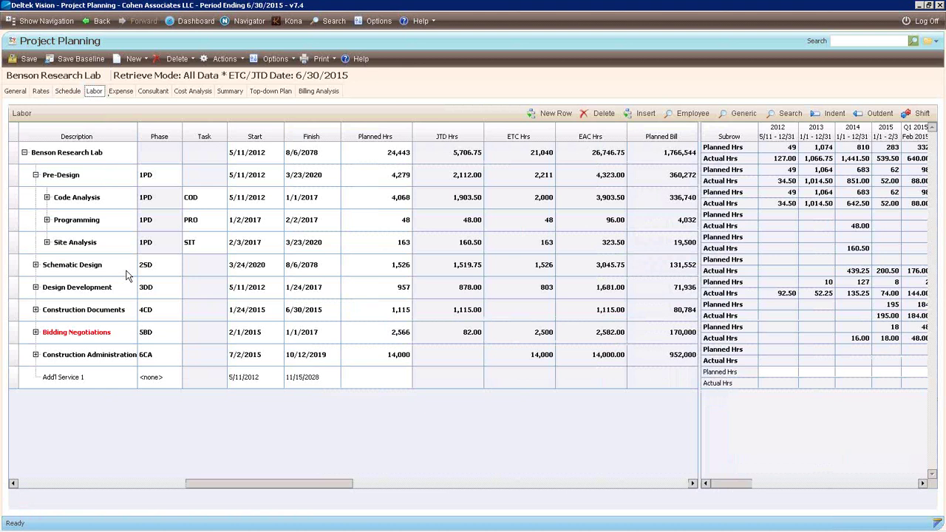
left_click(67, 91)
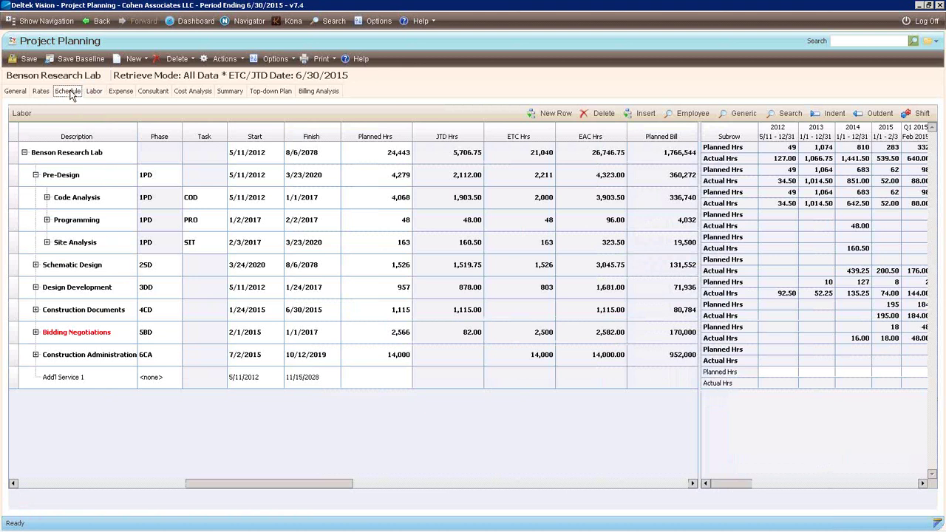